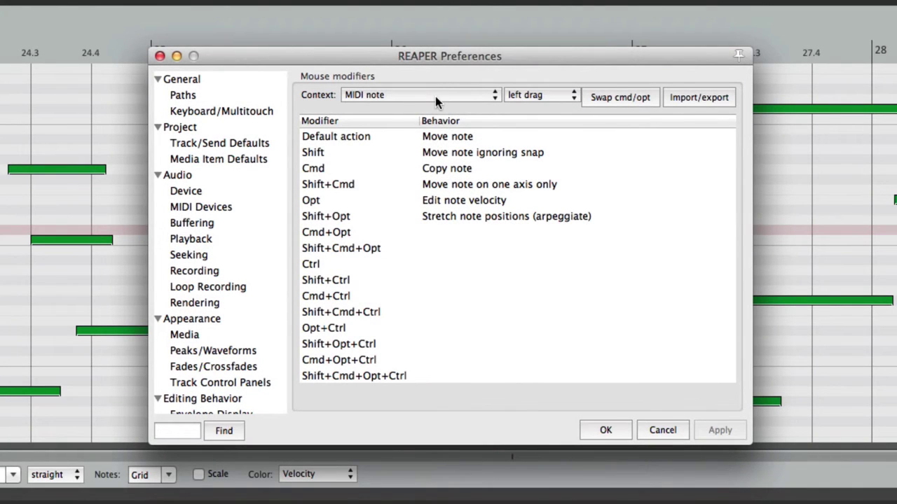
Step: Open the Context list on the Preferences Mouse modifiers page
{"action": "left_click", "coordinate": [435, 96]}
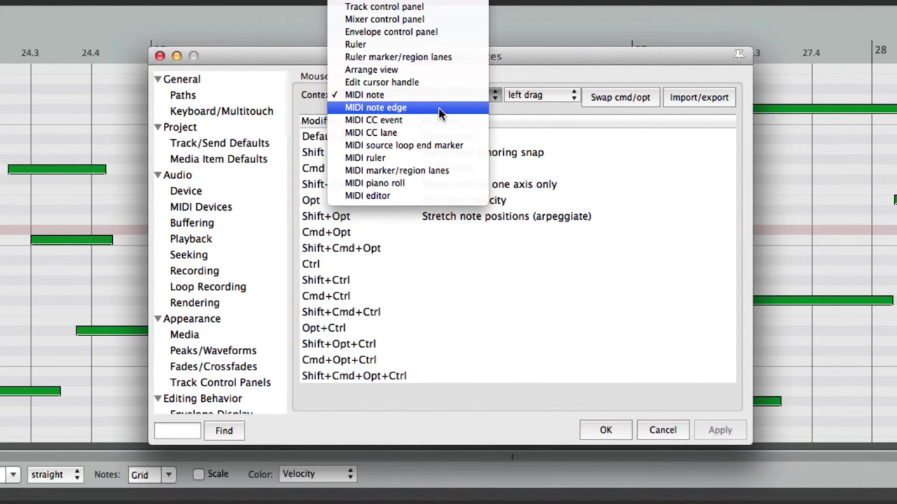
Step: Switch to the MIDI ruler context and move the MIDI editor's edit cursor to about 25.4
{"action": "left_click", "coordinate": [438, 158]}
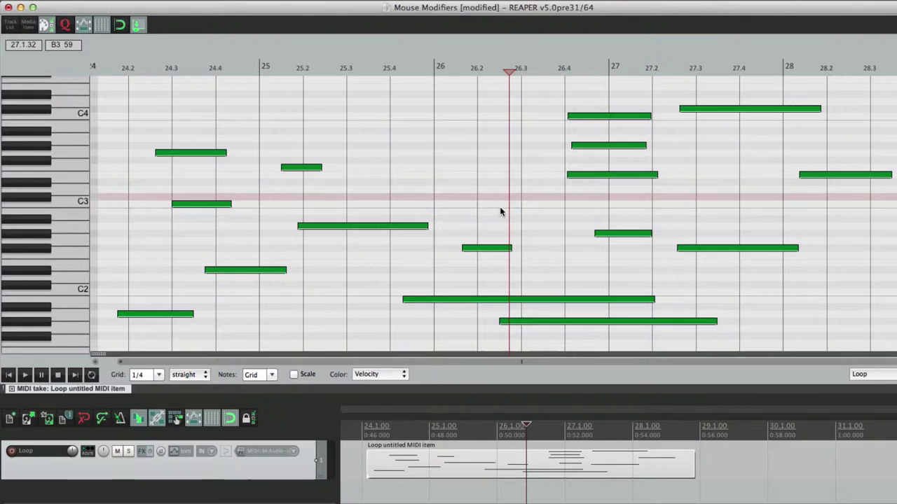
{"action": "left_click", "coordinate": [366, 65]}
{"action": "left_click", "coordinate": [414, 69]}
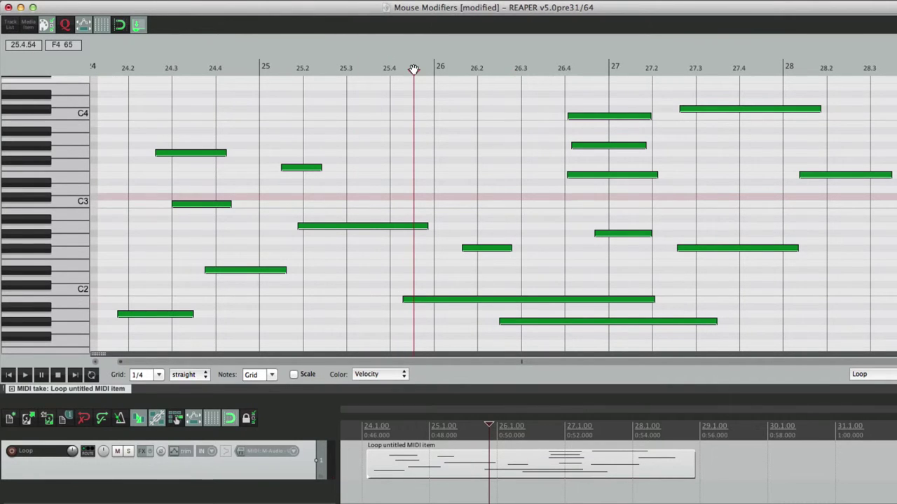
Step: Reopen Preferences with Super+comma and keep the Context set to MIDI ruler
{"action": "key", "text": "super+comma"}
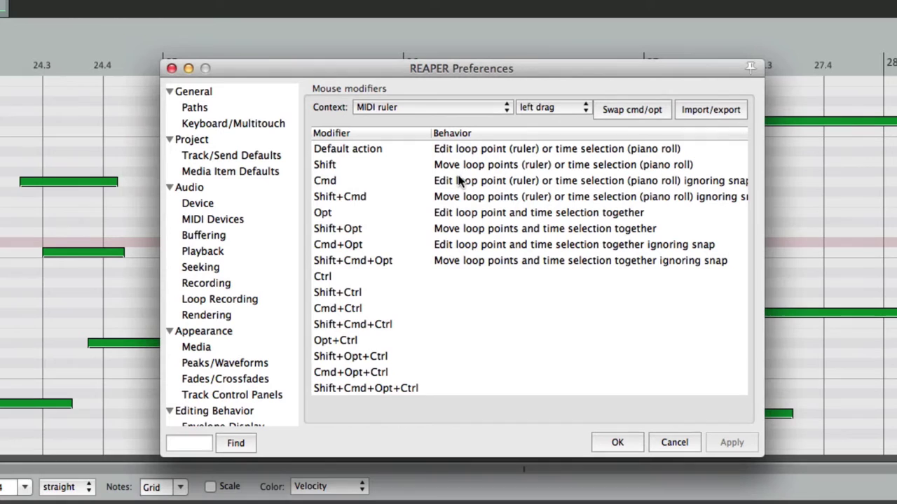
{"action": "left_click", "coordinate": [430, 108]}
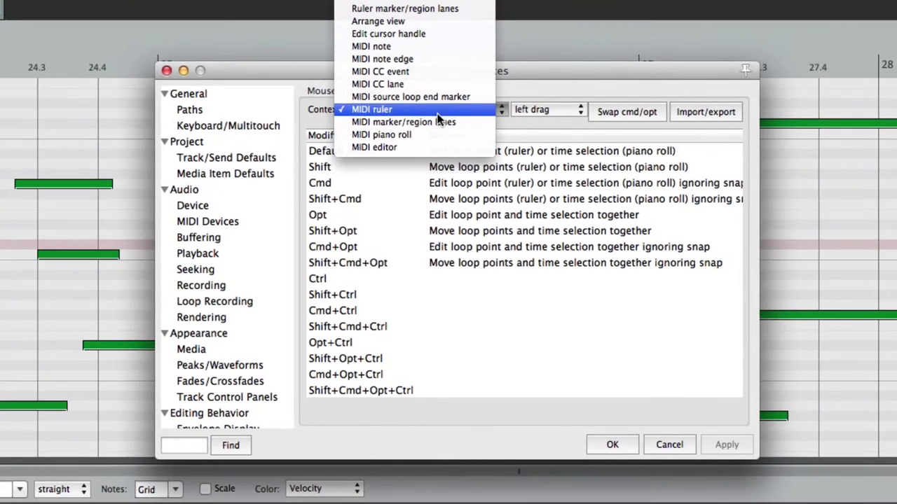
{"action": "left_click", "coordinate": [440, 136]}
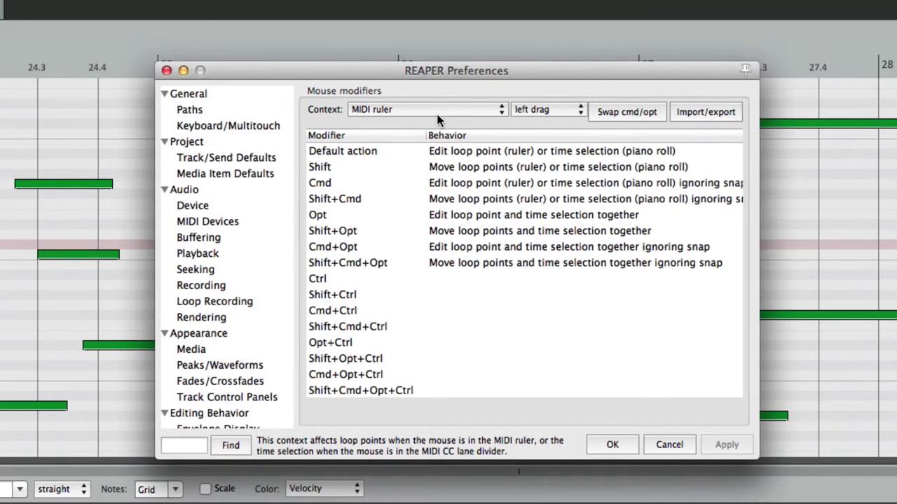
Step: Show the MIDI ruler's left-click behaviours, select the default entry, and close Preferences
{"action": "left_click", "coordinate": [535, 111]}
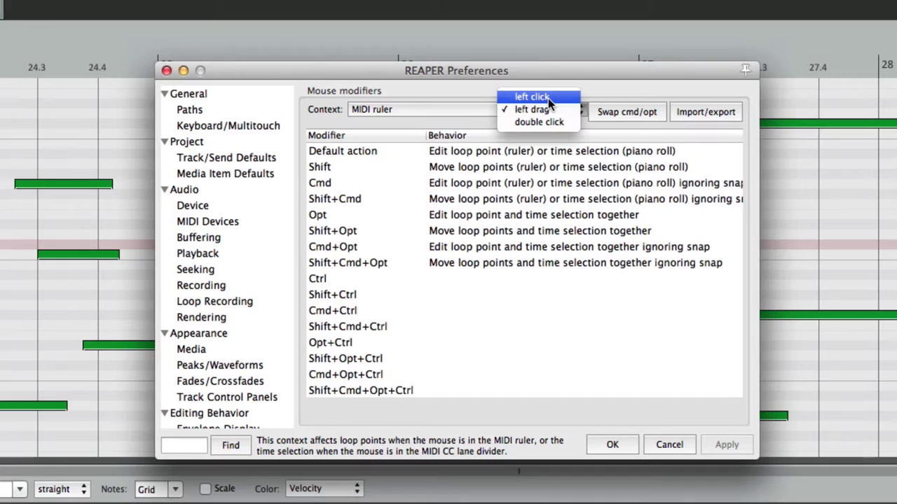
{"action": "left_click", "coordinate": [548, 98]}
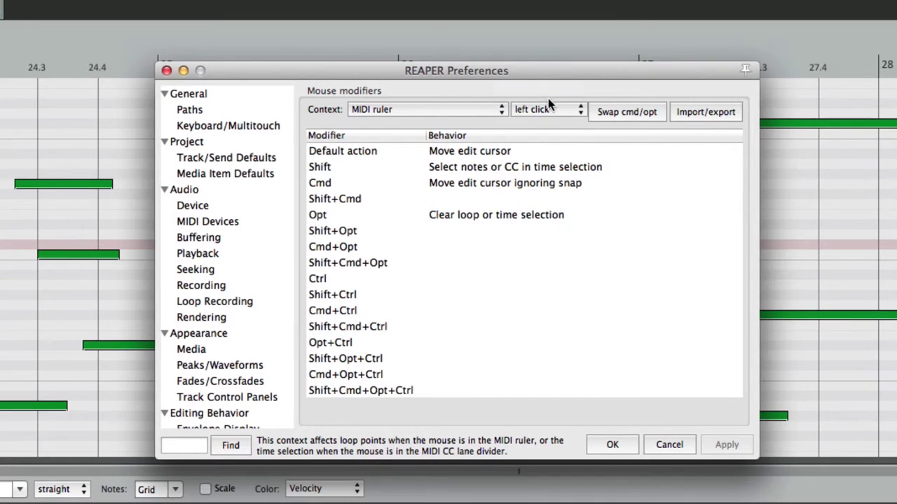
{"action": "left_click", "coordinate": [510, 156]}
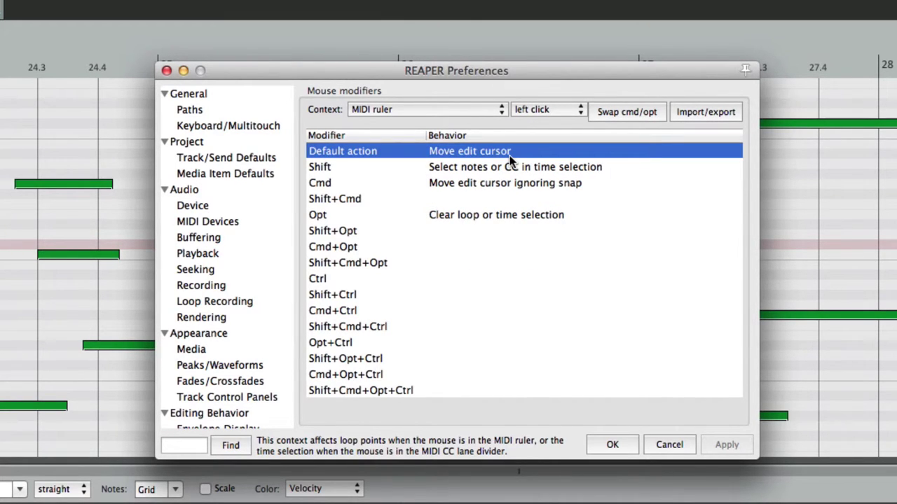
{"action": "key", "text": "Escape"}
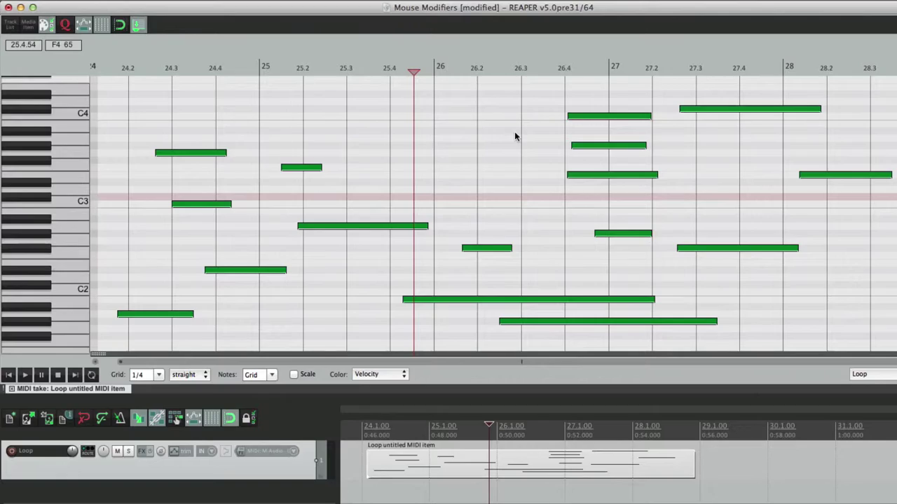
Step: Test ruler clicks and playback, leaving the edit cursor near 26.4, then reopen Preferences
{"action": "left_click", "coordinate": [508, 72]}
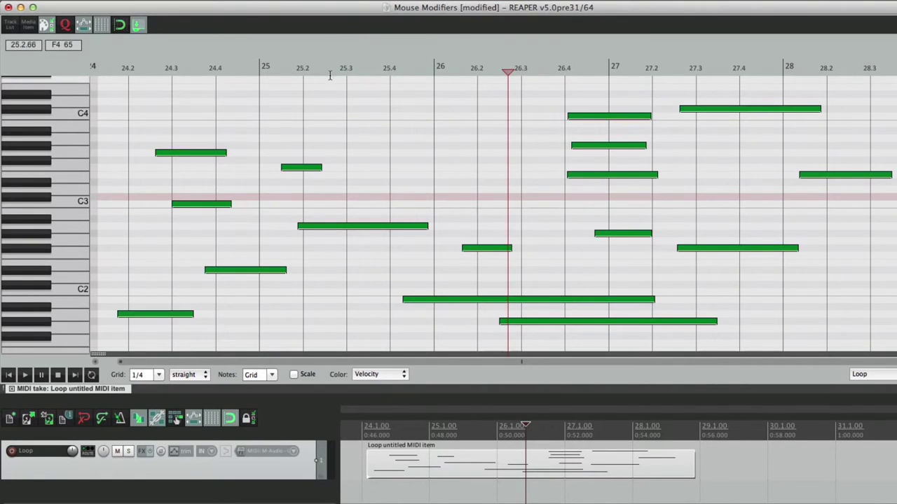
{"action": "left_click", "coordinate": [281, 70]}
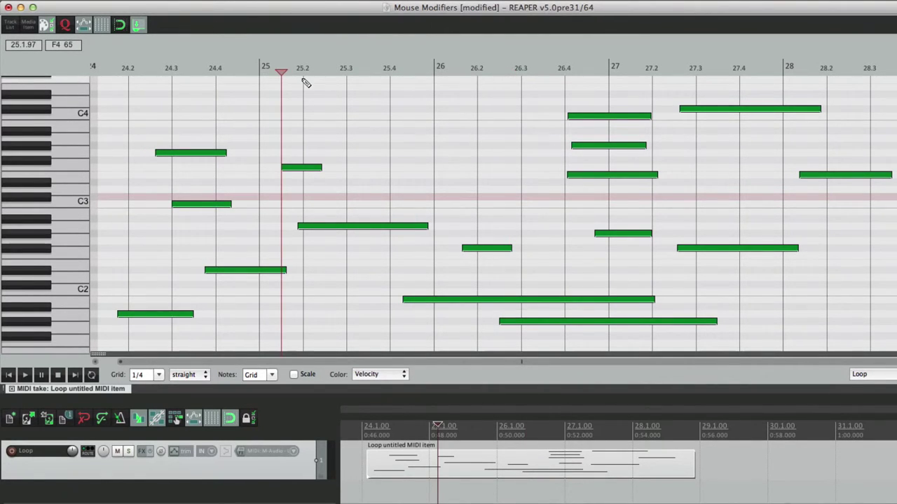
{"action": "key", "text": "space"}
{"action": "key", "text": "space"}
{"action": "left_click", "coordinate": [560, 64]}
{"action": "key", "text": "space"}
{"action": "key", "text": "space"}
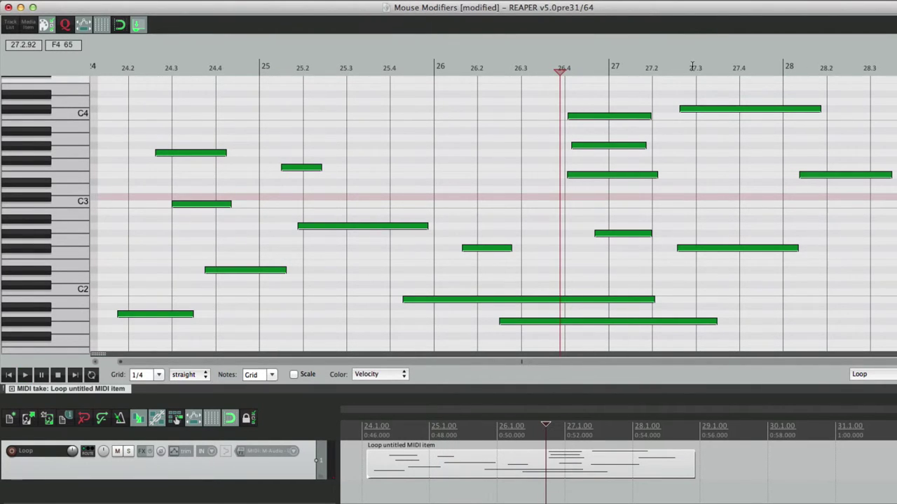
{"action": "key", "text": "super+comma"}
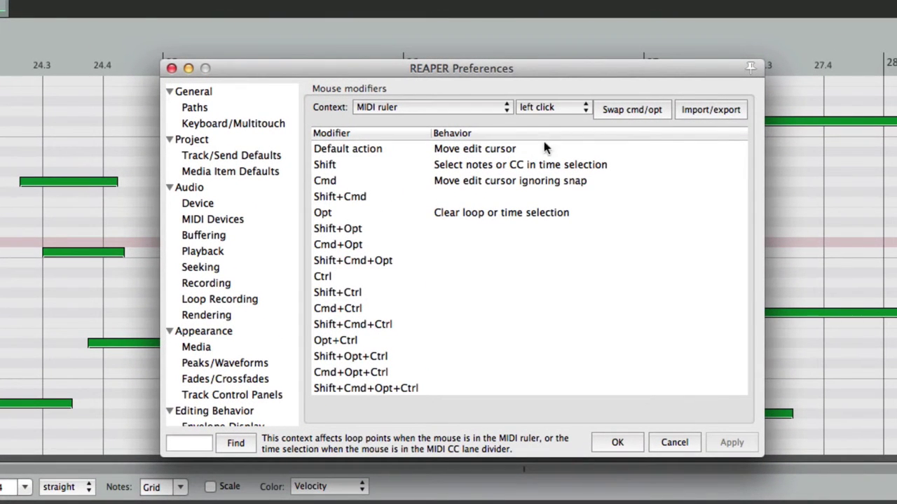
Step: Set the MIDI ruler's default left click to 'Select notes or CC in time selection'
{"action": "double_click", "coordinate": [498, 150]}
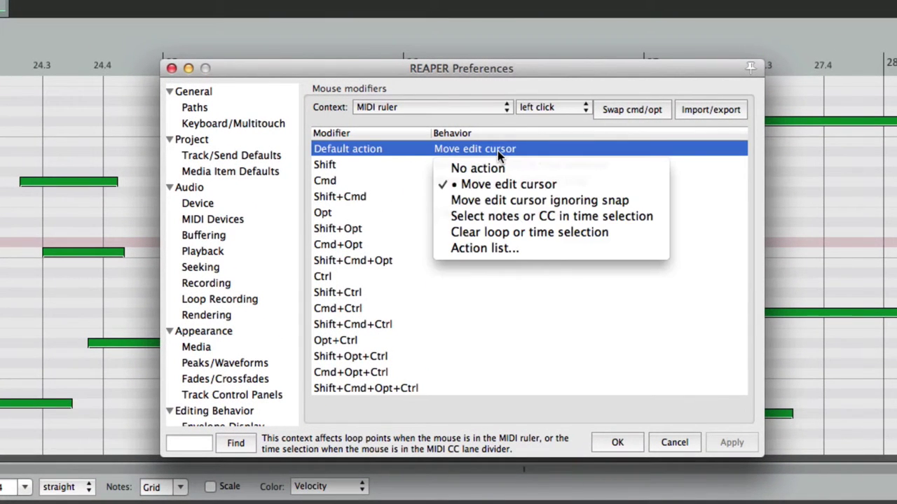
{"action": "left_click", "coordinate": [524, 219]}
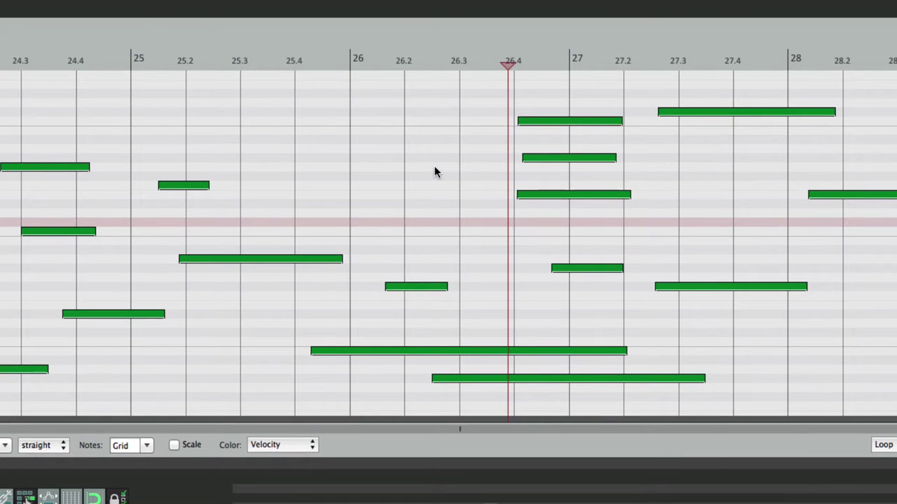
Step: Select notes by ruler click within time selections, first 25.4–27.2, then 25–26.3
{"action": "mouse_move", "coordinate": [335, 88]}
{"action": "left_mouse_down"}
{"action": "mouse_move", "coordinate": [561, 95]}
{"action": "mouse_move", "coordinate": [662, 108]}
{"action": "left_mouse_up"}
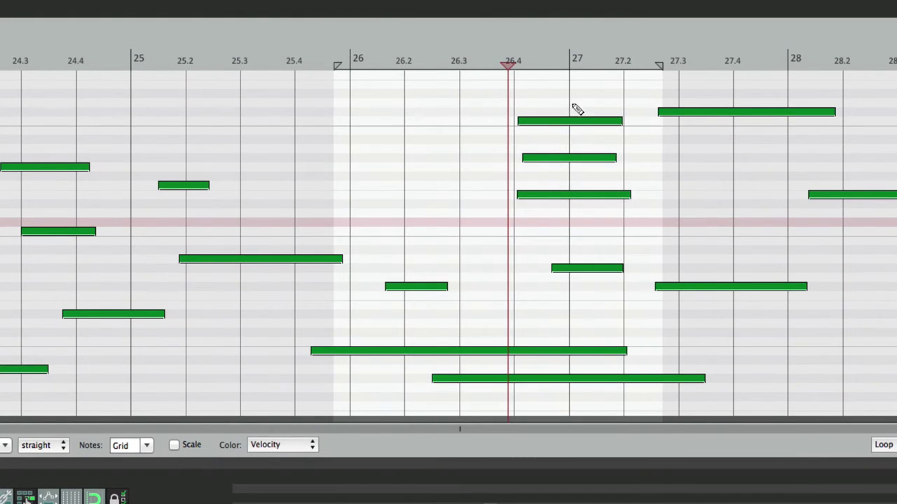
{"action": "left_click", "coordinate": [440, 68]}
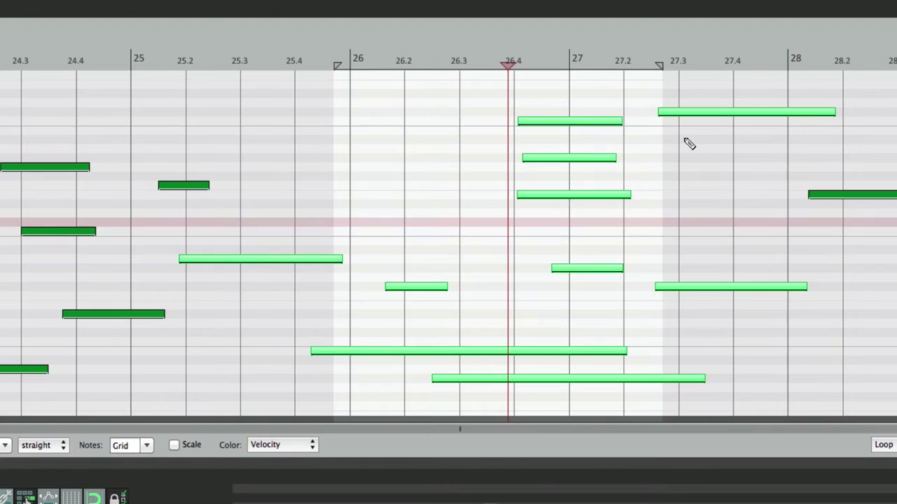
{"action": "left_click", "coordinate": [536, 149]}
{"action": "left_click", "coordinate": [429, 141]}
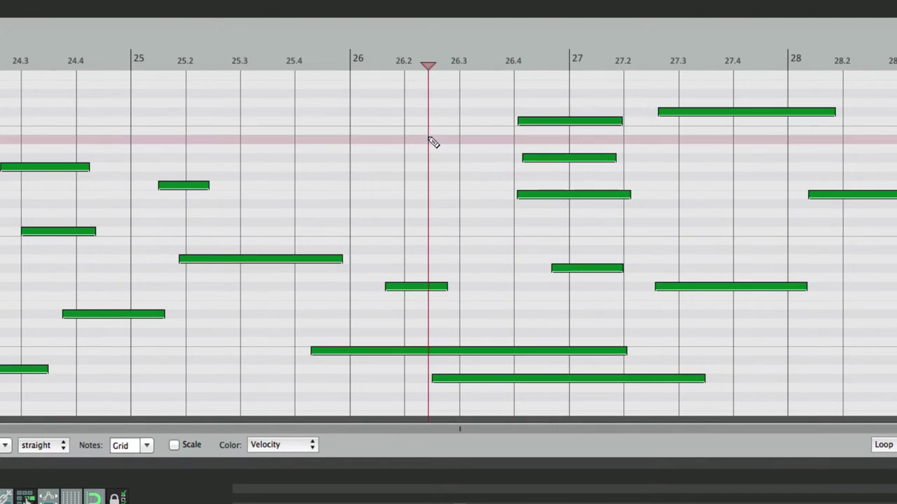
{"action": "left_click_drag", "start_coordinate": [147, 70], "coordinate": [456, 92]}
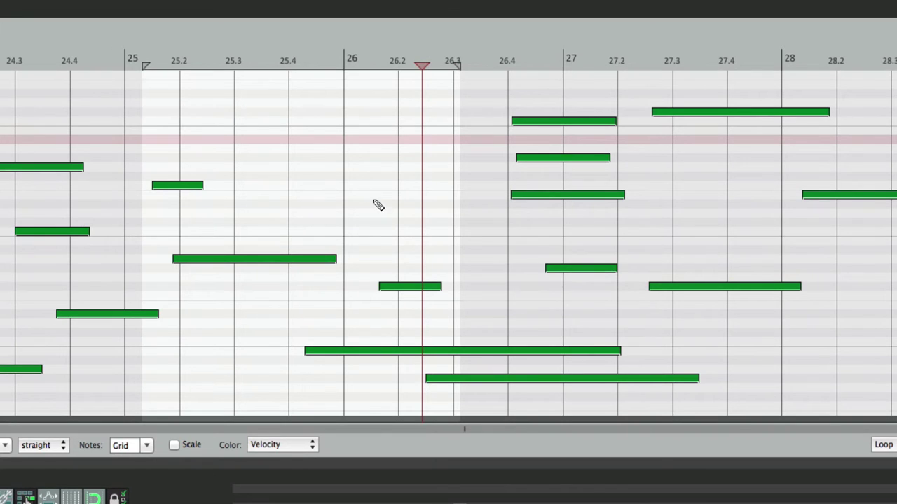
{"action": "left_click", "coordinate": [302, 62]}
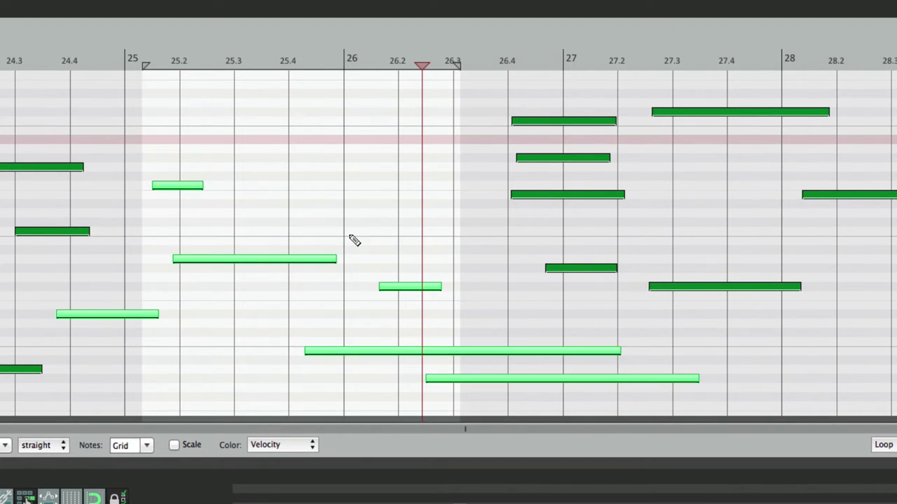
Step: Make the default ruler click clear the loop/time selection and test it on a 26.2–27.4 selection
{"action": "key", "text": "super+comma"}
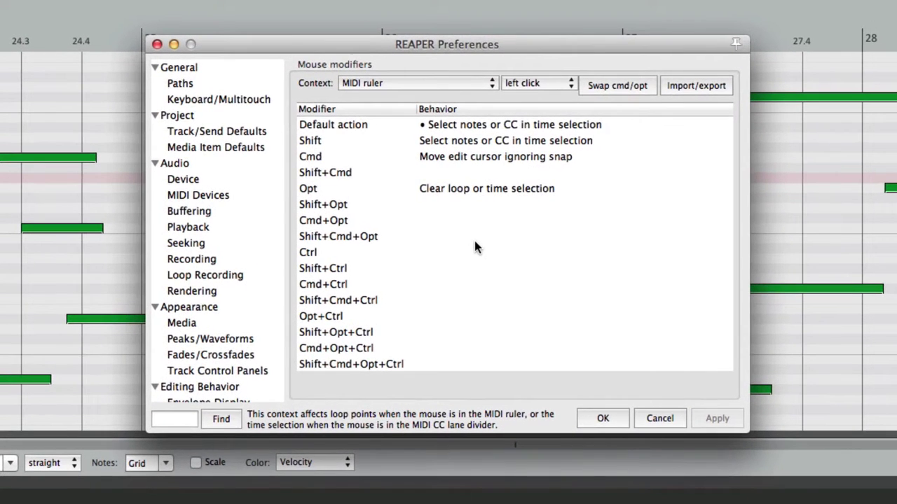
{"action": "left_click", "coordinate": [489, 142]}
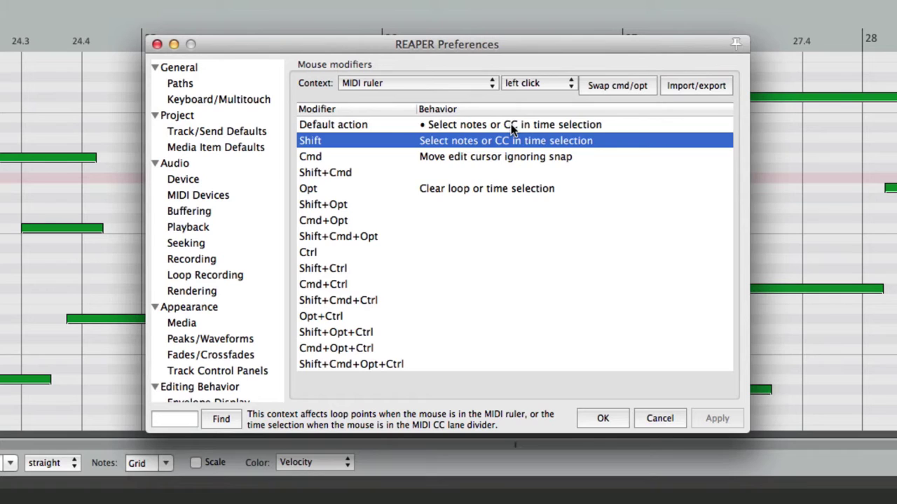
{"action": "left_click", "coordinate": [508, 124]}
{"action": "left_click", "coordinate": [508, 124]}
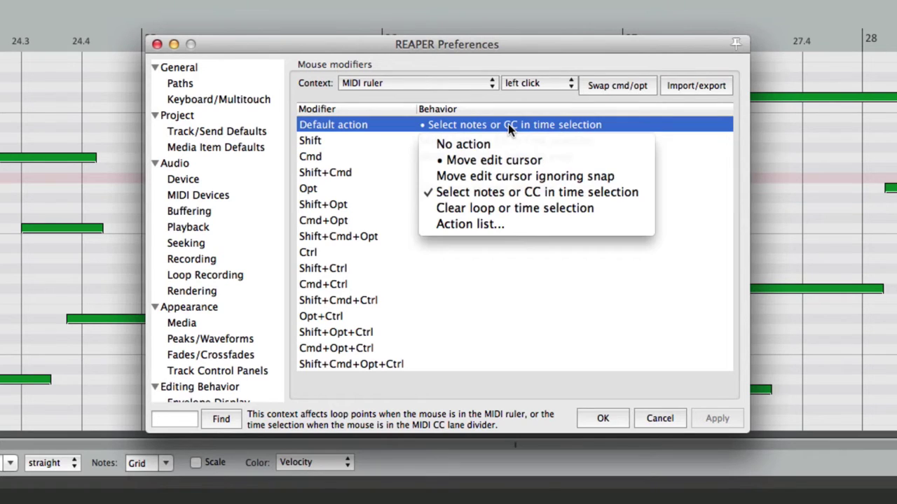
{"action": "left_click", "coordinate": [565, 209]}
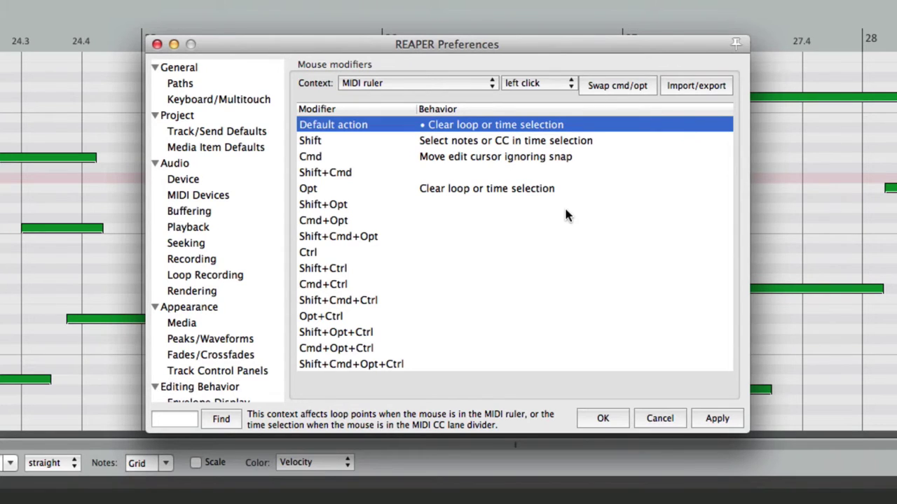
{"action": "left_click", "coordinate": [525, 191]}
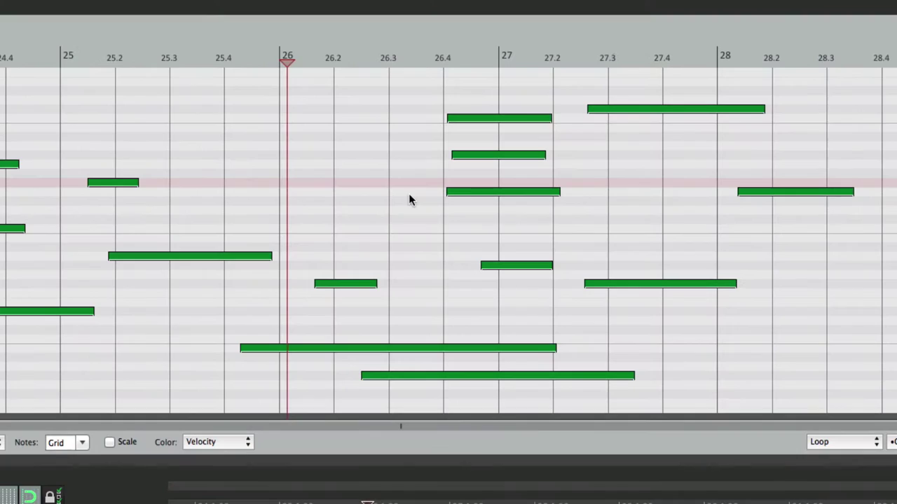
{"action": "left_click_drag", "start_coordinate": [327, 59], "coordinate": [677, 60]}
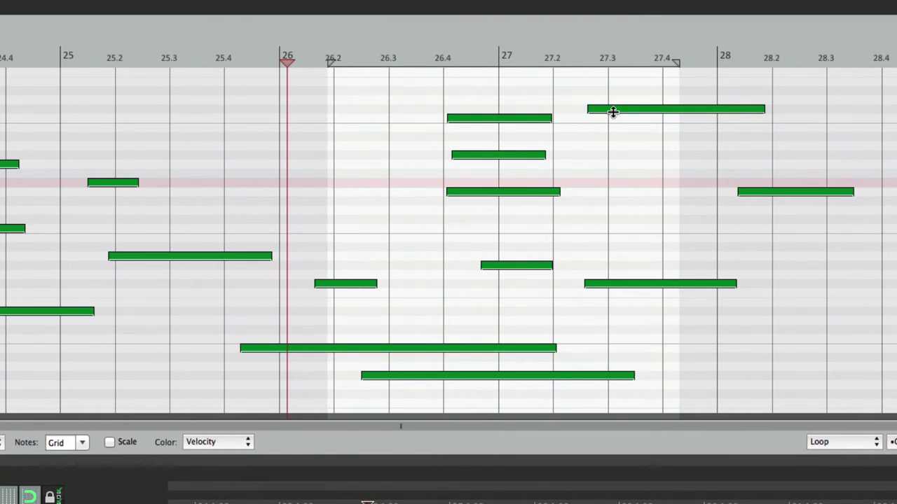
{"action": "left_click", "coordinate": [513, 57]}
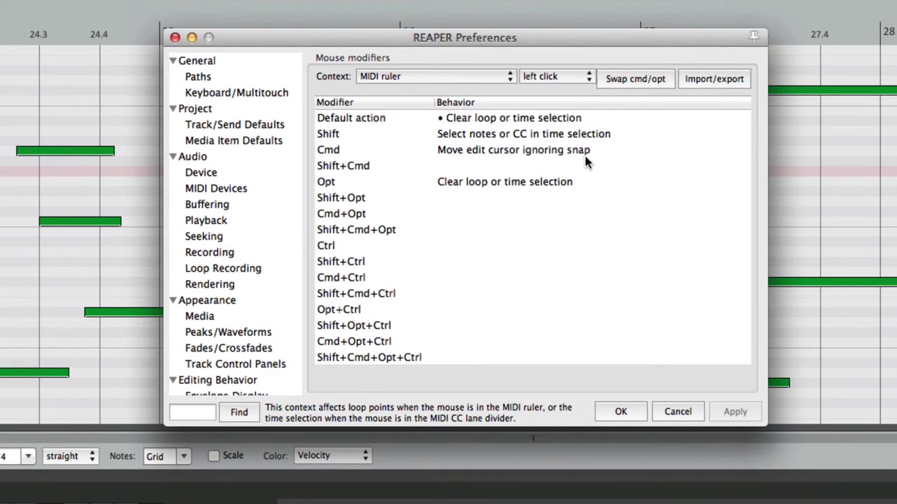
Step: Review the Opt and default assignments, then open the behaviour choices for the Ctrl row
{"action": "left_click", "coordinate": [531, 184]}
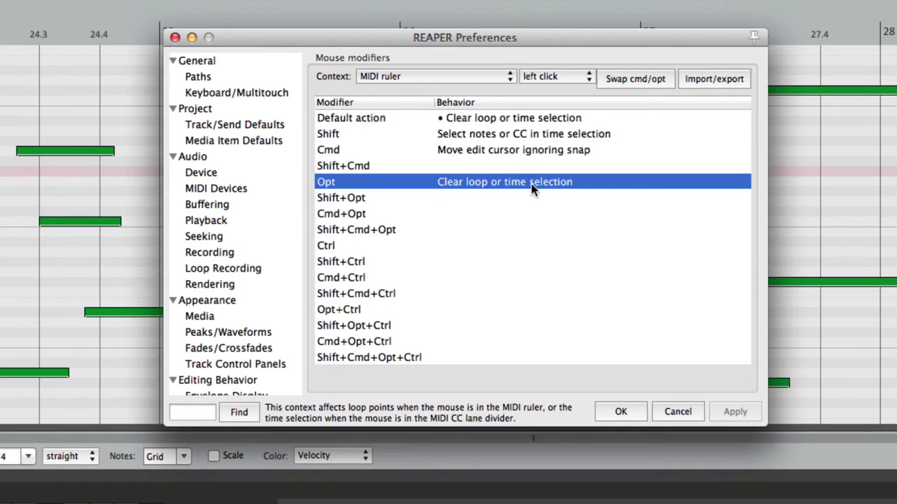
{"action": "double_click", "coordinate": [506, 118]}
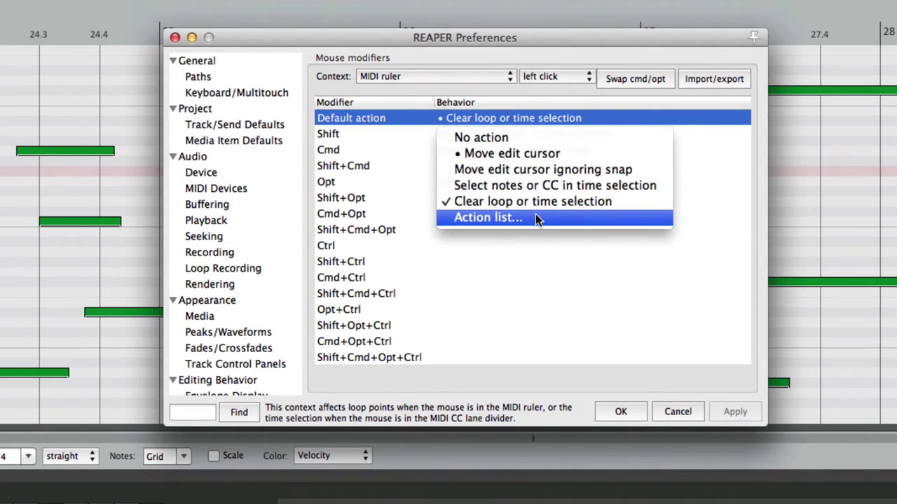
{"action": "left_click", "coordinate": [540, 257]}
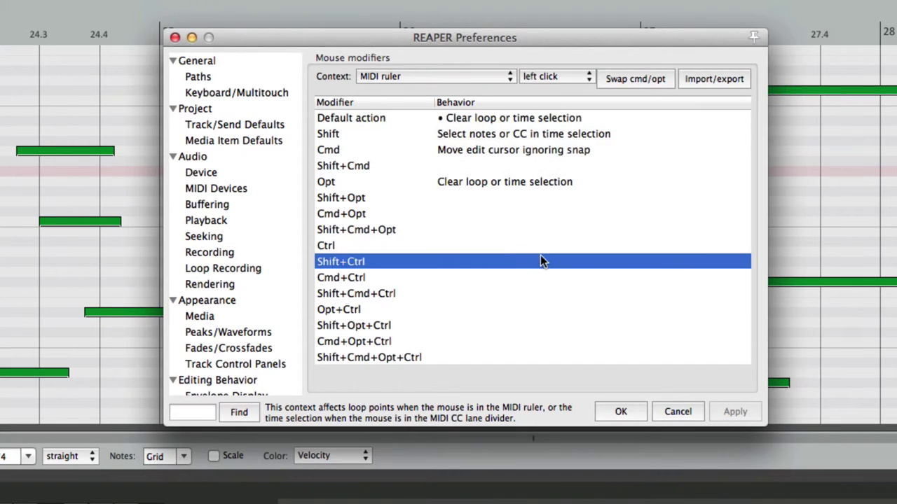
{"action": "left_click", "coordinate": [492, 248]}
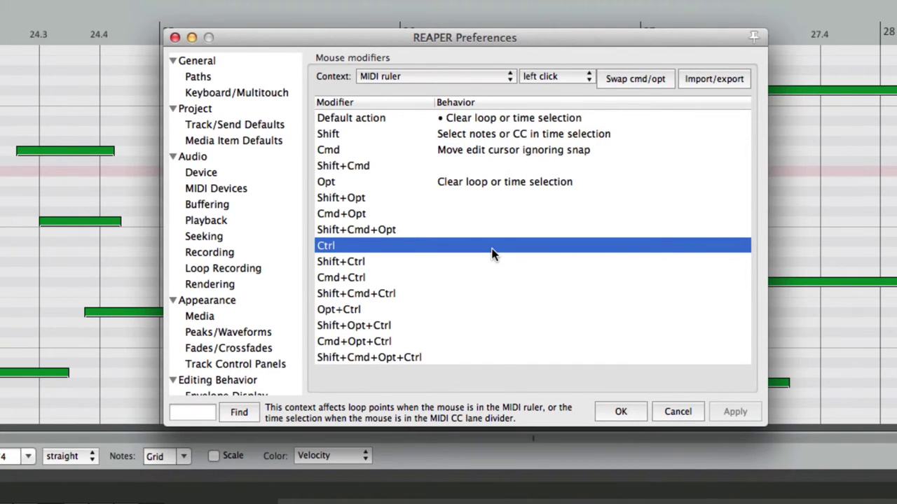
{"action": "double_click", "coordinate": [492, 248]}
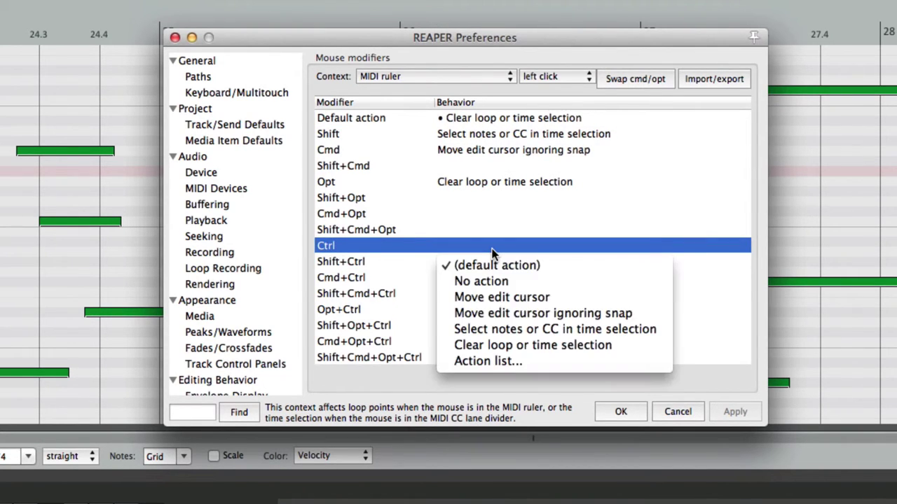
Step: Search the action list for 'notes time selection' and assign 'Edit: Set time selection to selected notes' to Ctrl
{"action": "left_click", "coordinate": [518, 366]}
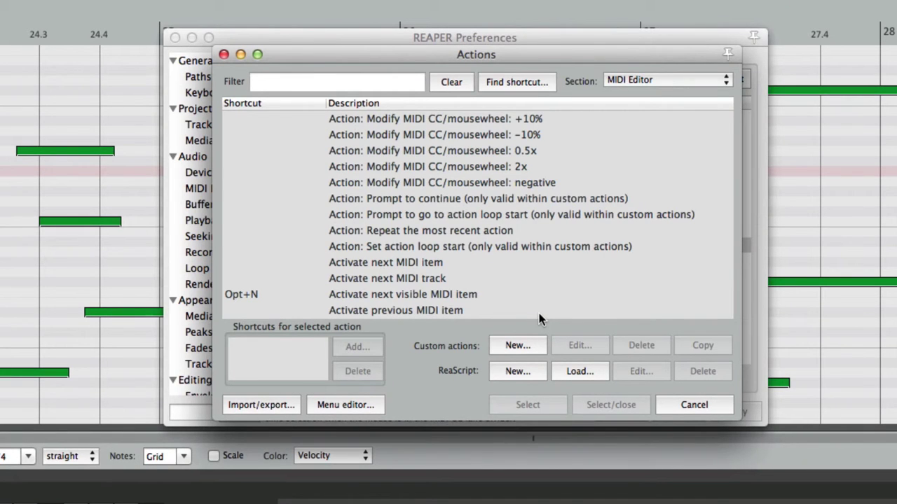
{"action": "left_click", "coordinate": [366, 82]}
{"action": "type", "text": "no"}
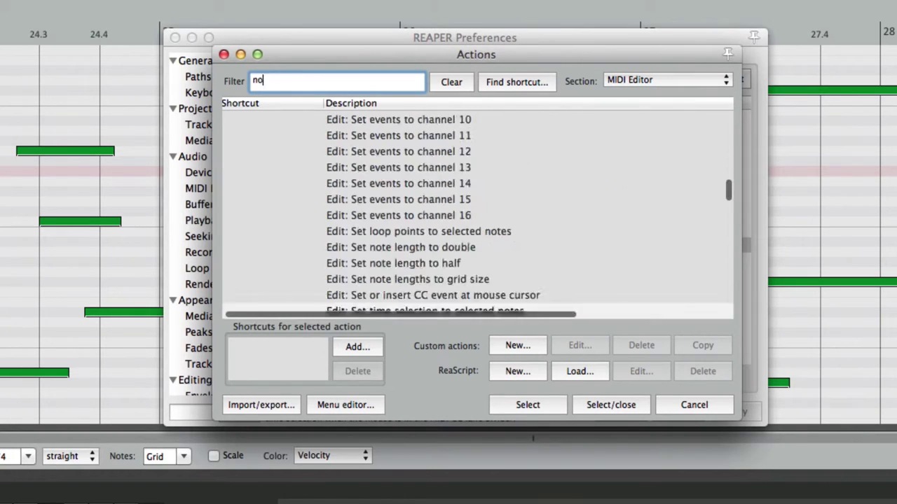
{"action": "type", "text": "tes time selection"}
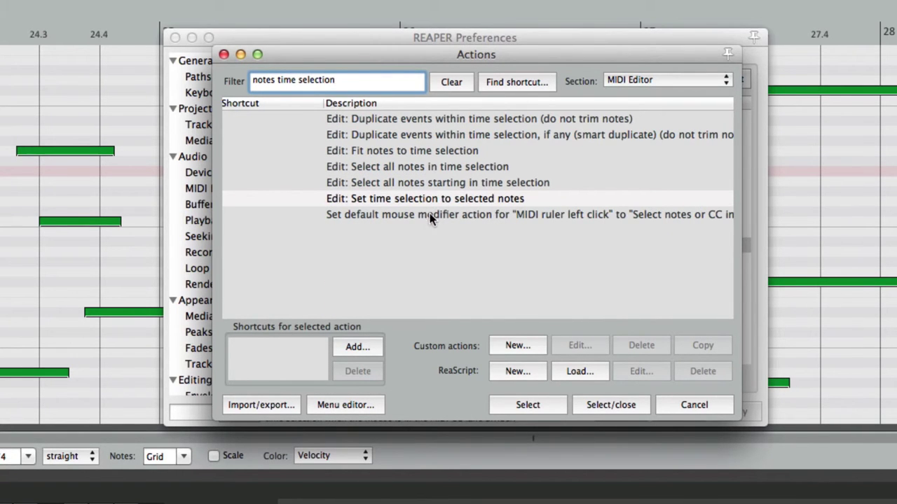
{"action": "left_click", "coordinate": [419, 200]}
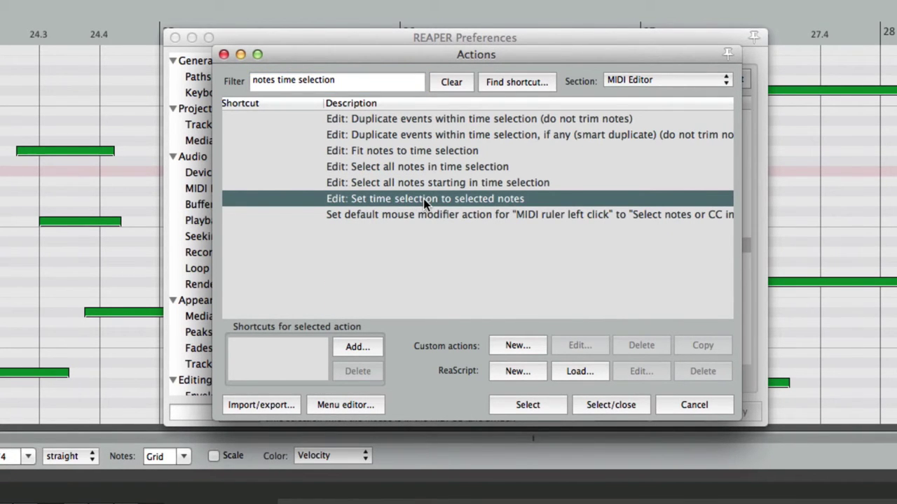
{"action": "double_click", "coordinate": [423, 198]}
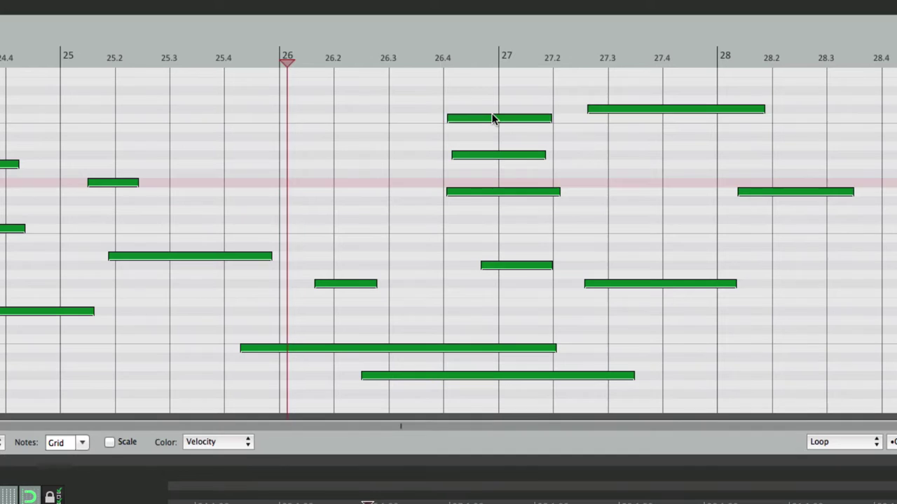
Step: Select the notes around 26.4–27, fit the time selection to them with Ctrl-click, then clear it
{"action": "left_click", "coordinate": [493, 119]}
{"action": "left_click", "coordinate": [519, 266], "text": "shift"}
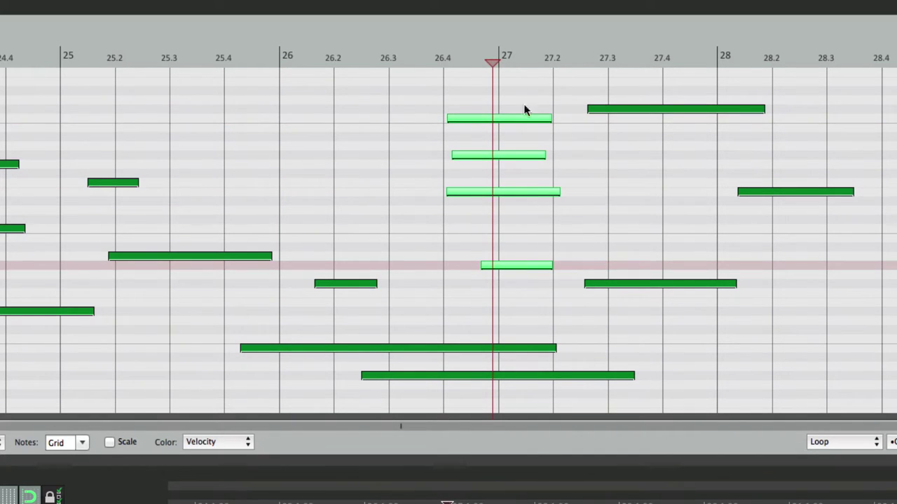
{"action": "left_click", "coordinate": [474, 54]}
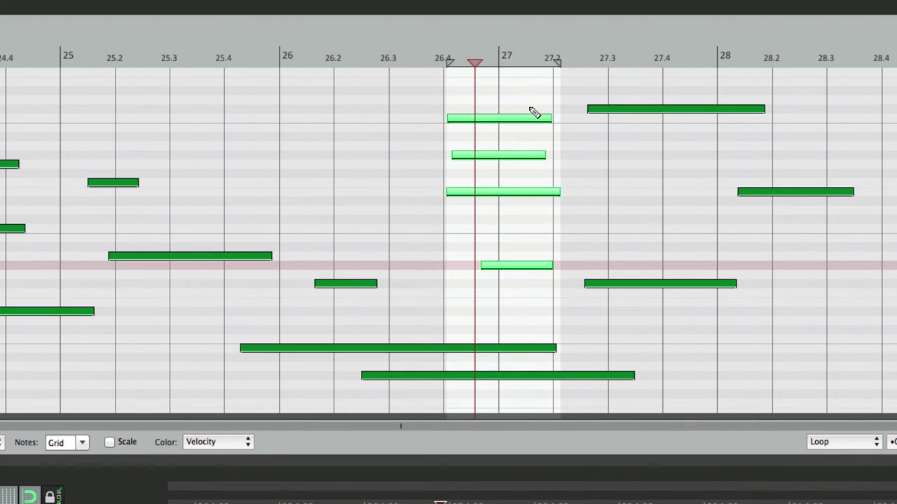
{"action": "key", "text": "Escape"}
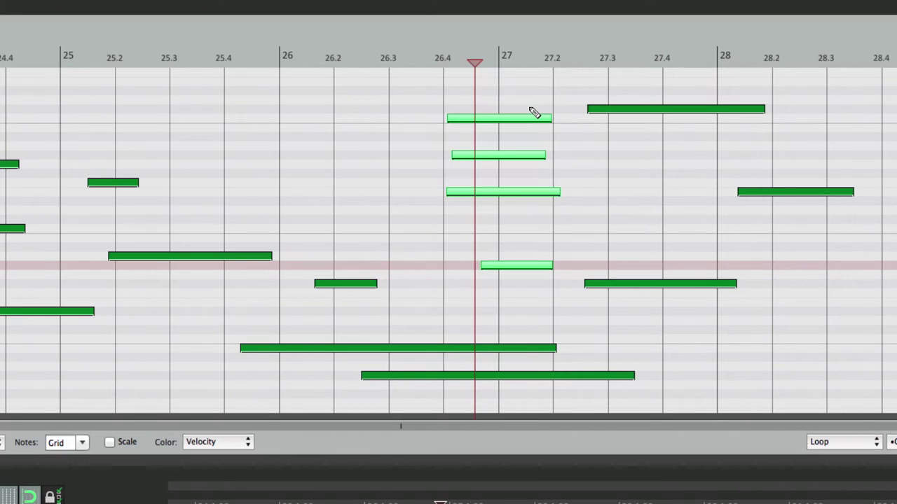
Step: Fit the time selection to the three notes near 27.3–28.3, then reopen Preferences
{"action": "left_click", "coordinate": [641, 105]}
{"action": "left_click", "coordinate": [689, 284], "text": "shift"}
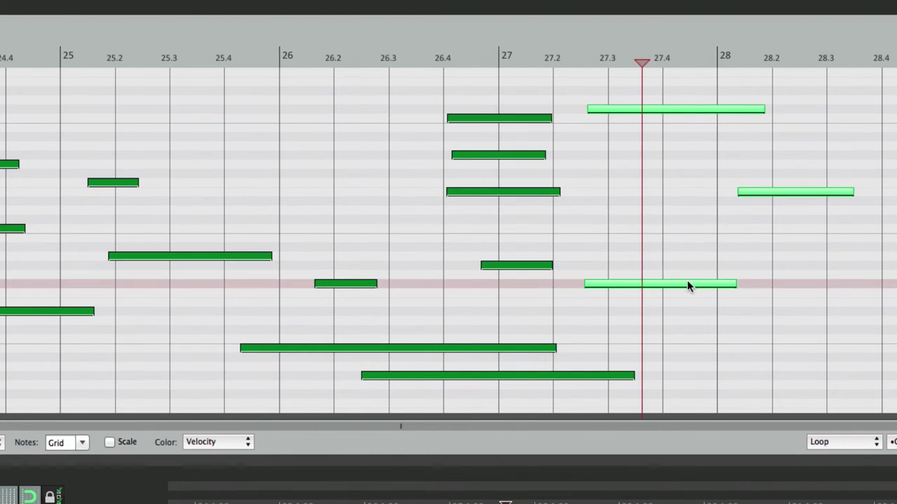
{"action": "left_click", "coordinate": [663, 58]}
{"action": "key", "text": "super+l"}
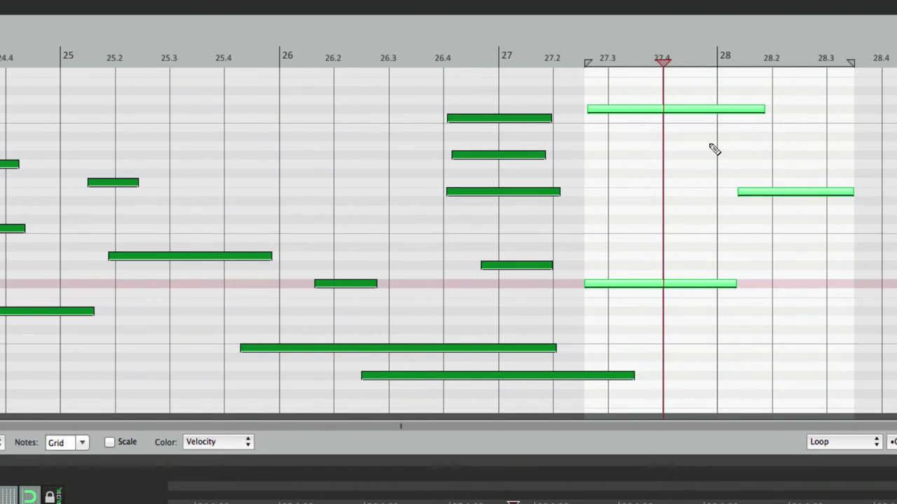
{"action": "key", "text": "super+comma"}
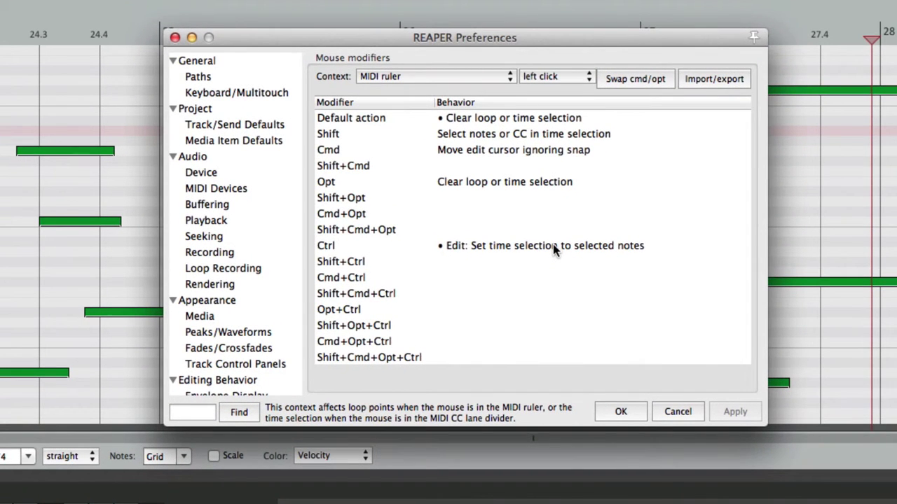
Step: Review the new Ctrl assignment, then show the MIDI ruler's left-drag modifiers and select the Default action
{"action": "left_click", "coordinate": [553, 245]}
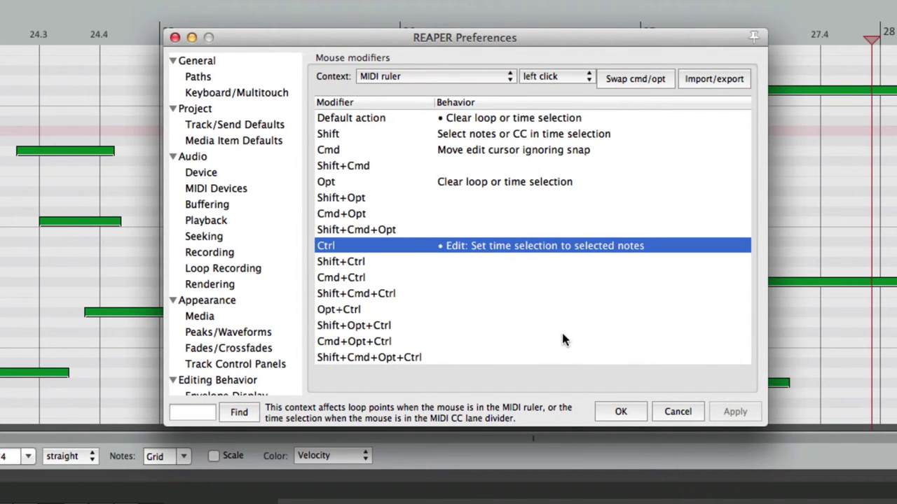
{"action": "left_click", "coordinate": [548, 76]}
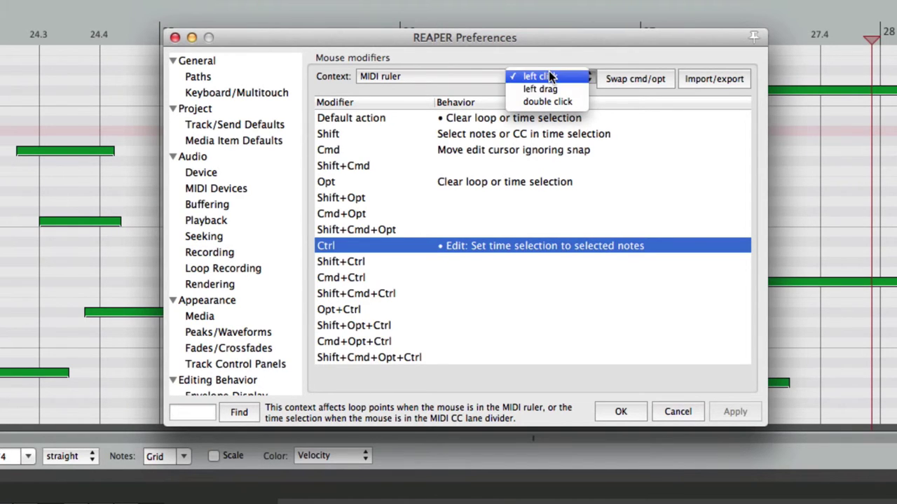
{"action": "left_click", "coordinate": [573, 87]}
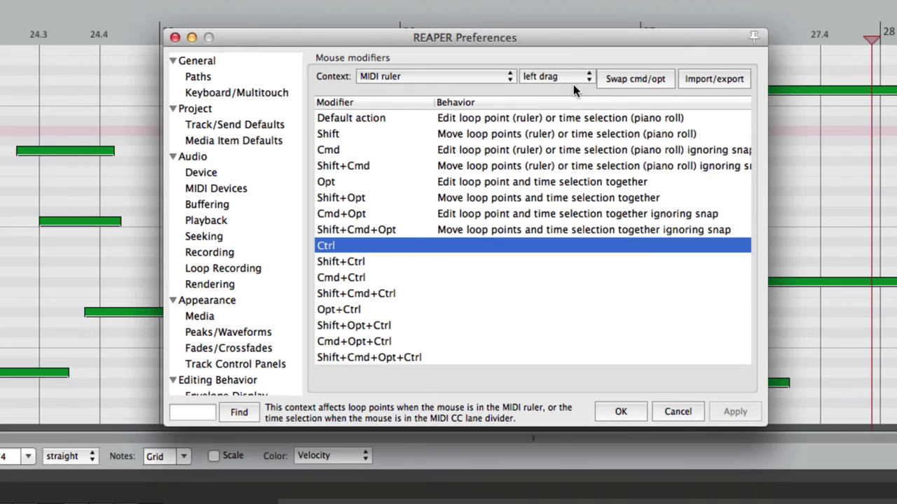
{"action": "left_click", "coordinate": [507, 117]}
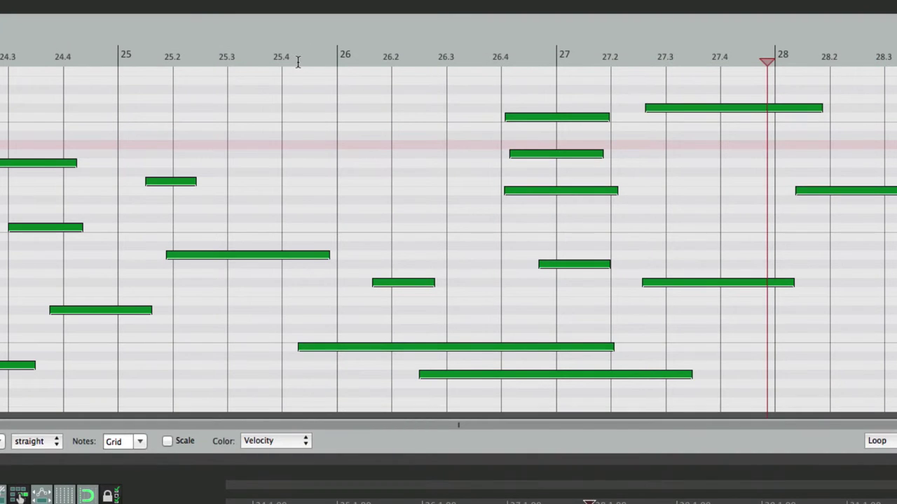
Step: Drag a ruler time selection to about 27.25, then set MIDI ruler default drag to 'Move loop points or time selection'
{"action": "left_click_drag", "start_coordinate": [360, 38], "coordinate": [658, 28]}
{"action": "left_click_drag", "start_coordinate": [572, 50], "coordinate": [638, 54]}
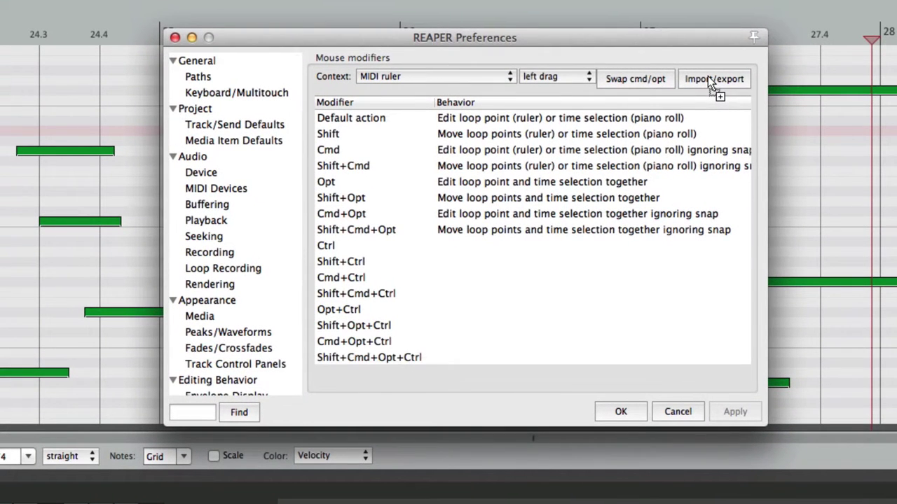
{"action": "double_click", "coordinate": [485, 117]}
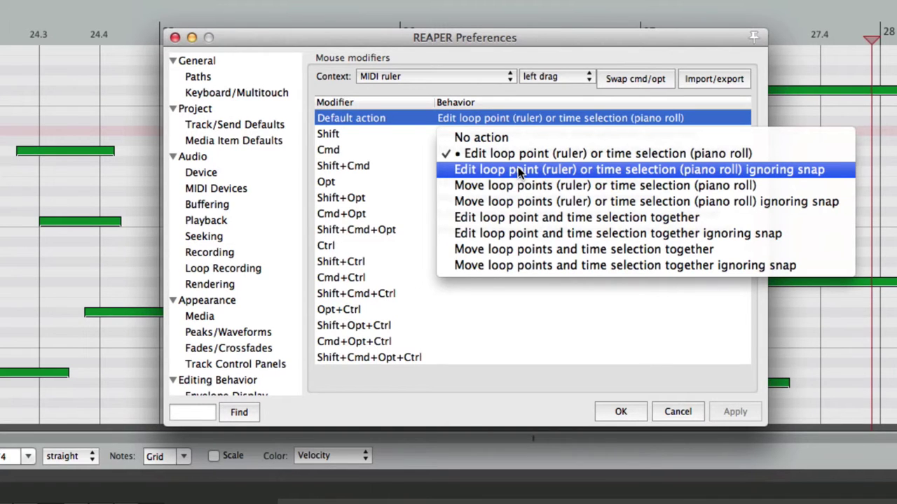
{"action": "left_click", "coordinate": [477, 187]}
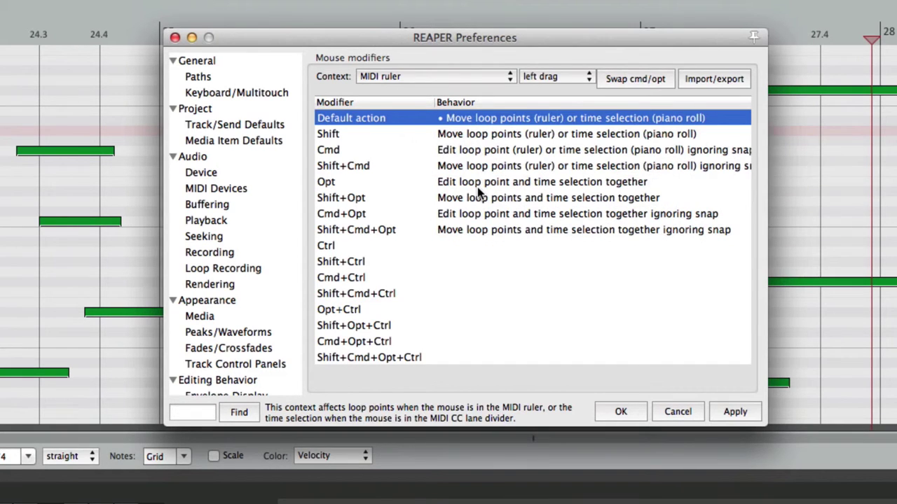
{"action": "left_click", "coordinate": [473, 136]}
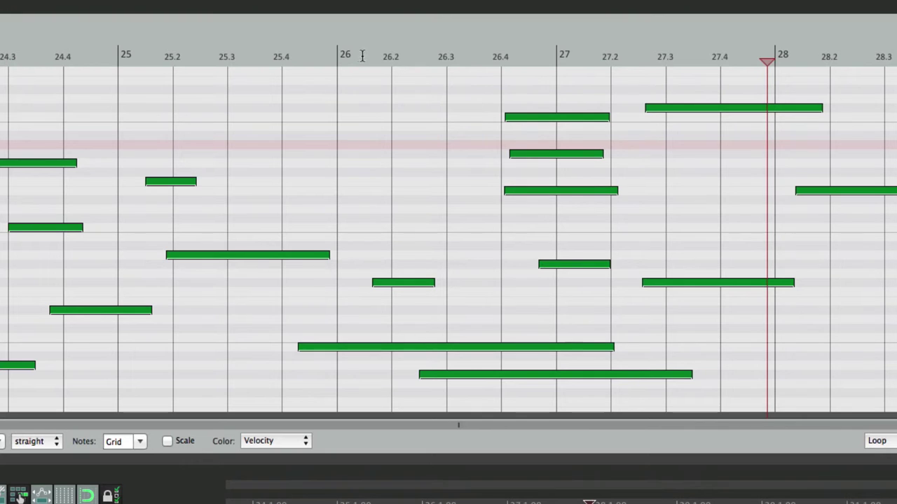
Step: Drag and slide the loop on the MIDI ruler, redraw it from beat 26 to 26.35, then reopen Preferences
{"action": "left_click_drag", "start_coordinate": [361, 60], "coordinate": [654, 35]}
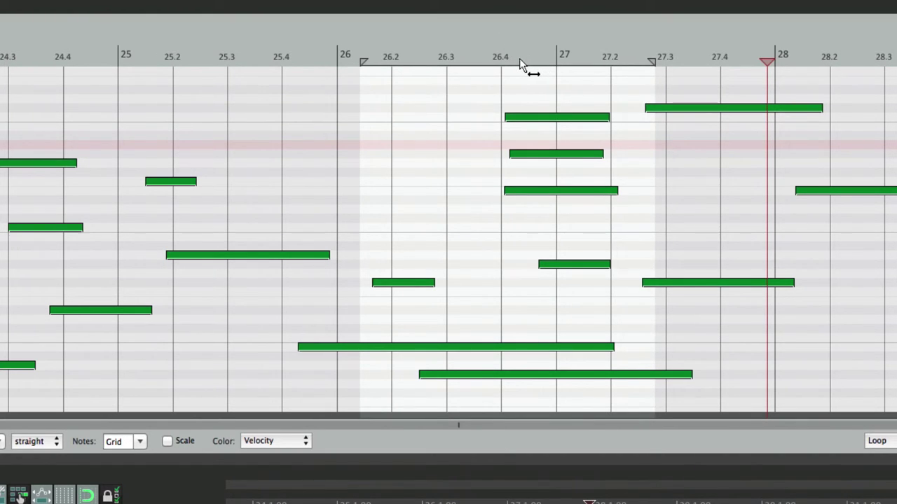
{"action": "left_click_drag", "start_coordinate": [521, 61], "coordinate": [421, 68]}
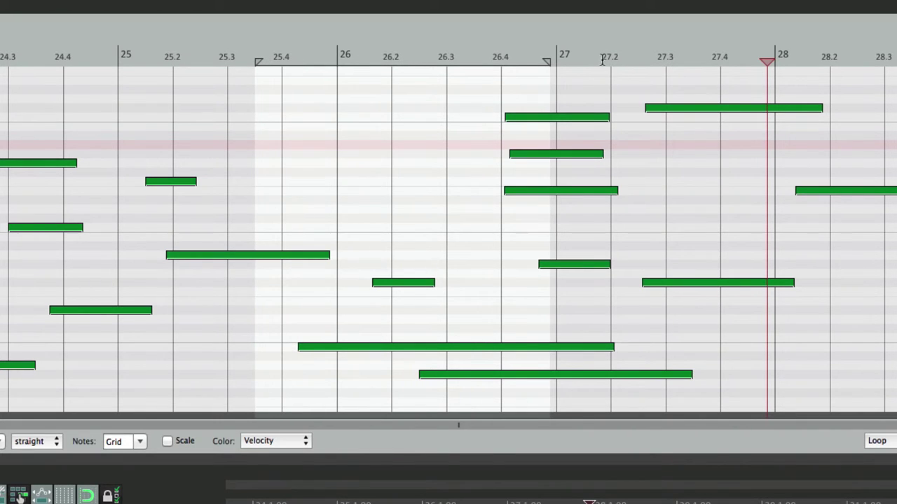
{"action": "mouse_move", "coordinate": [599, 63]}
{"action": "left_mouse_down"}
{"action": "mouse_move", "coordinate": [729, 73]}
{"action": "mouse_move", "coordinate": [685, 65]}
{"action": "mouse_move", "coordinate": [339, 74]}
{"action": "mouse_move", "coordinate": [497, 66]}
{"action": "mouse_move", "coordinate": [420, 66]}
{"action": "left_mouse_up"}
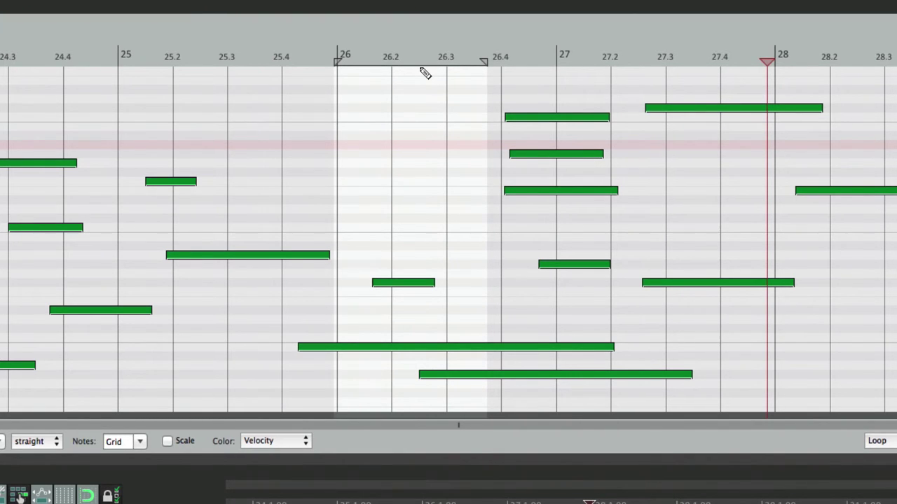
{"action": "key", "text": "super+comma"}
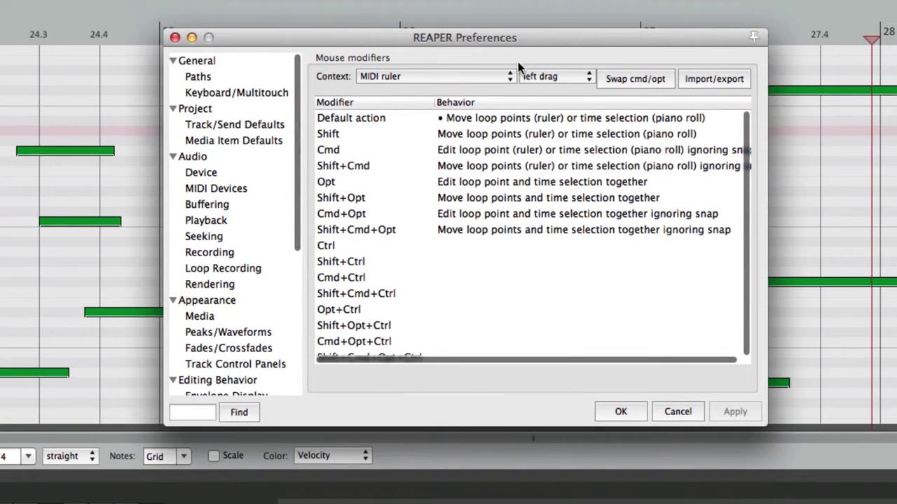
Step: Set the MIDI ruler default left drag to 'Edit loop point and time selection together'
{"action": "left_click", "coordinate": [535, 117]}
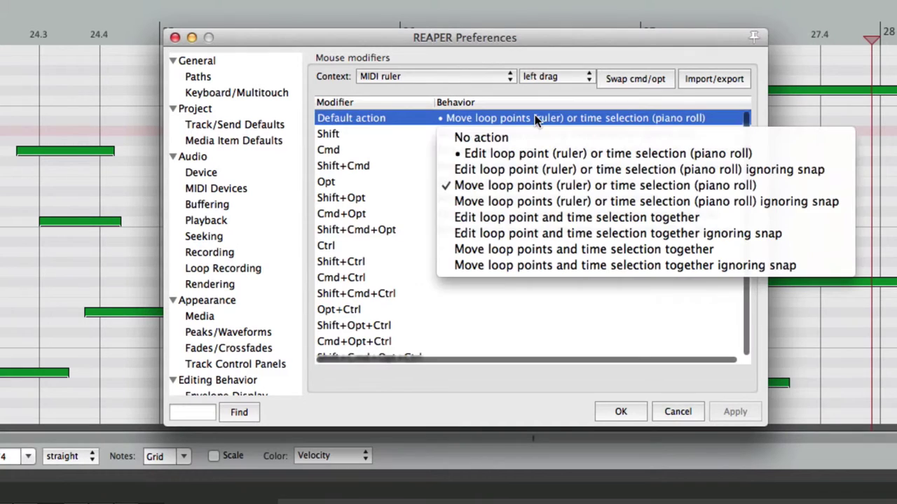
{"action": "left_click", "coordinate": [551, 219]}
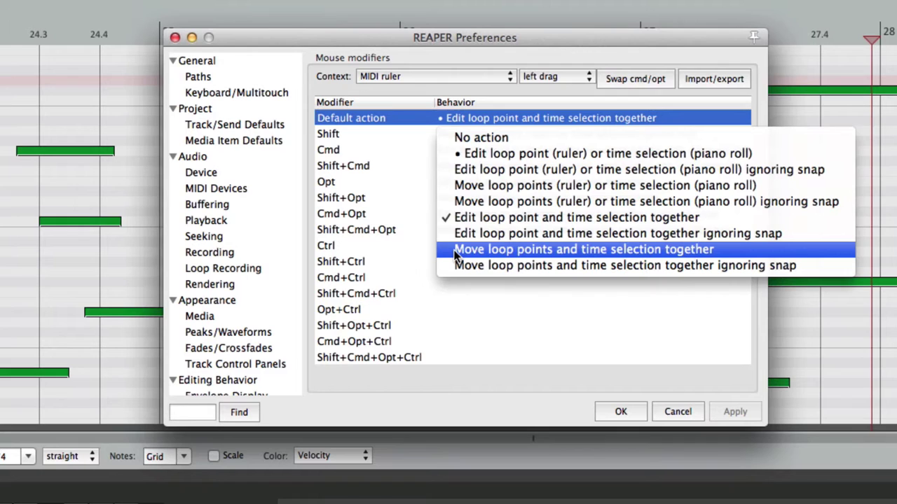
{"action": "left_click", "coordinate": [402, 248]}
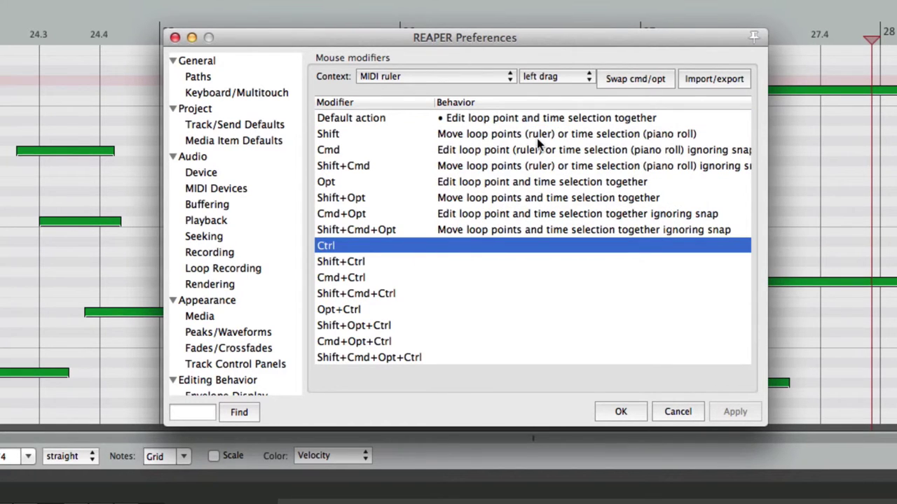
Step: Switch the MIDI ruler mouse action to double click, select its default row, and close Preferences
{"action": "left_click", "coordinate": [566, 74]}
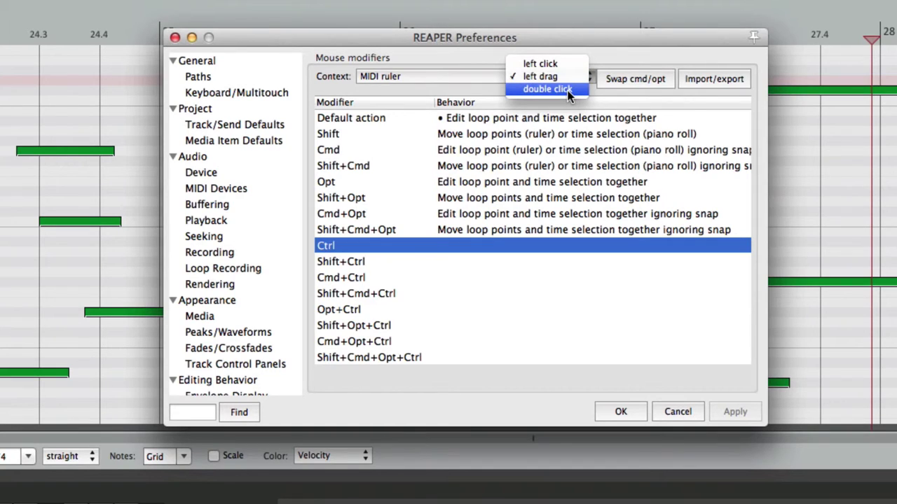
{"action": "left_click", "coordinate": [567, 90]}
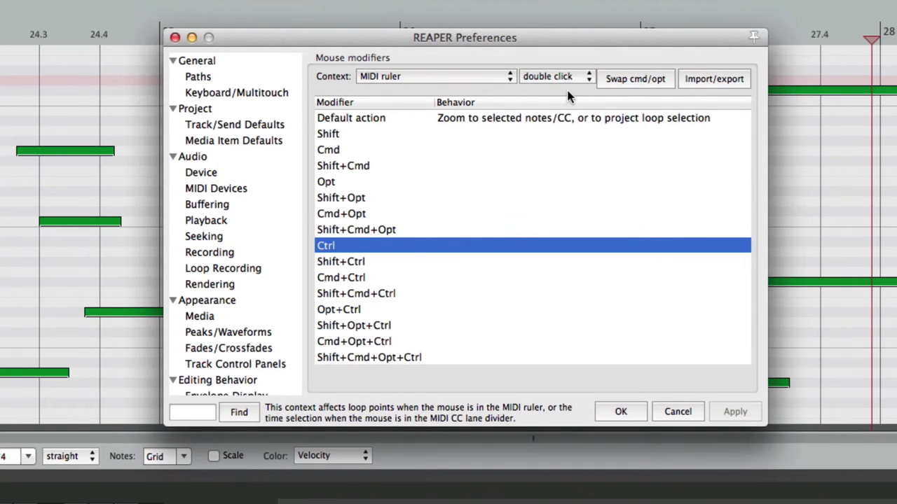
{"action": "left_click", "coordinate": [550, 120]}
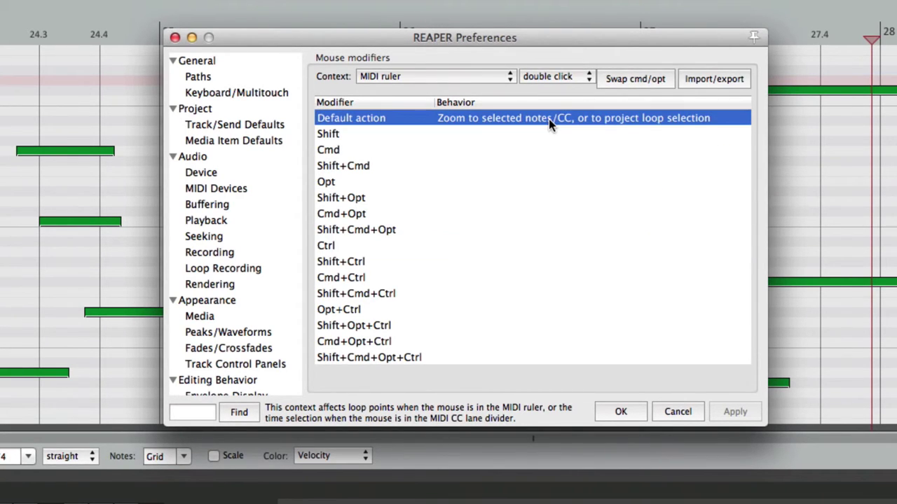
{"action": "key", "text": "Return"}
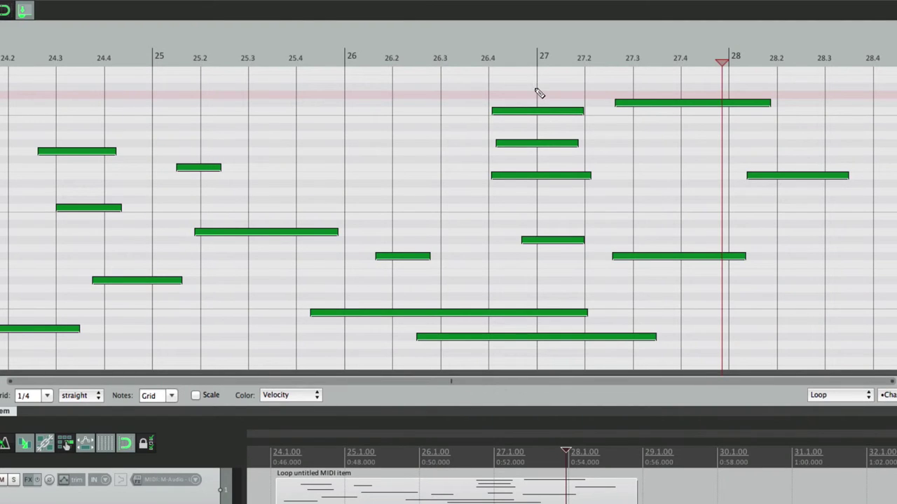
Step: Select the chord notes near beat 27, zoom to fit them with F, then deselect and zoom back out
{"action": "double_click", "coordinate": [537, 109]}
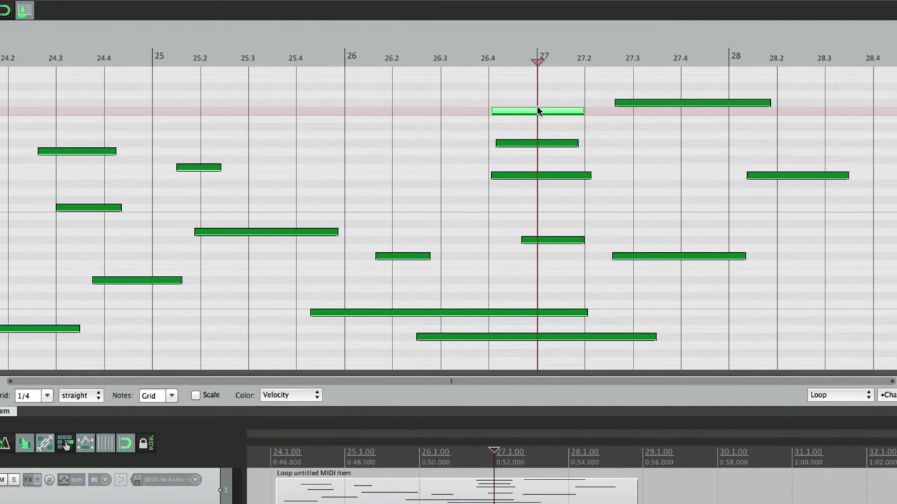
{"action": "left_click", "coordinate": [561, 240], "text": "shift"}
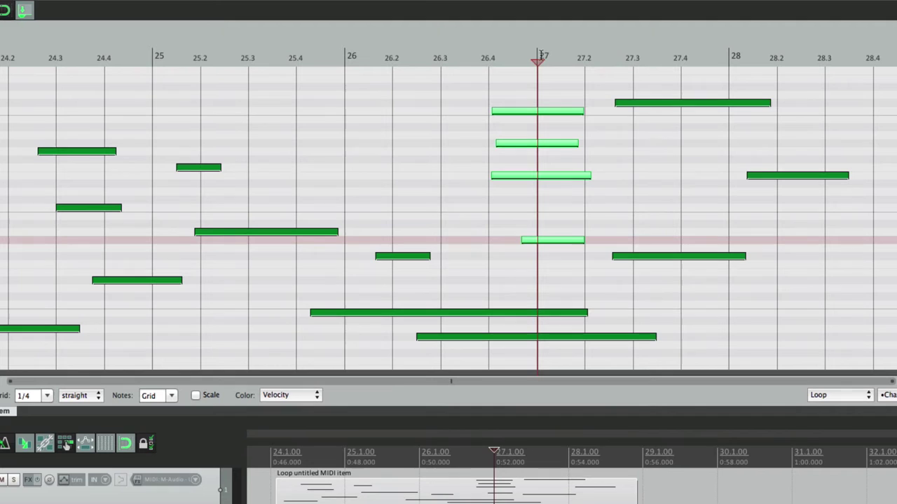
{"action": "key", "text": "f"}
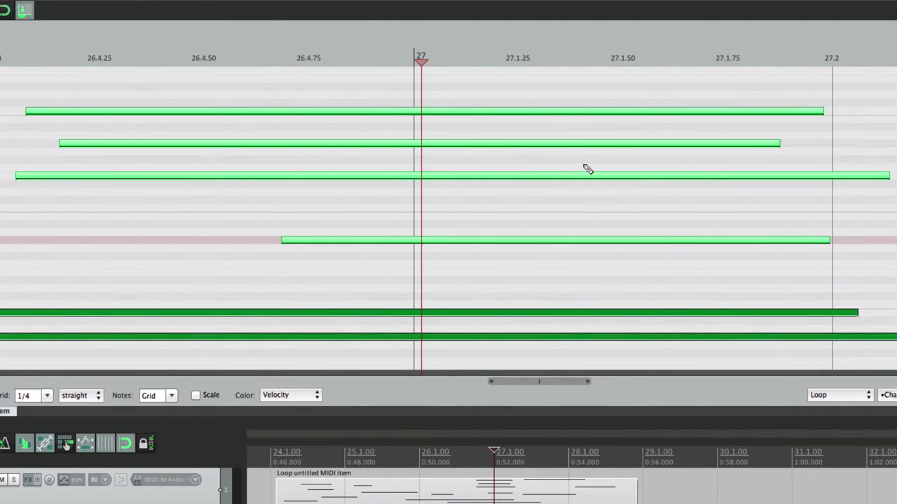
{"action": "left_click", "coordinate": [490, 168]}
{"action": "key", "text": "f"}
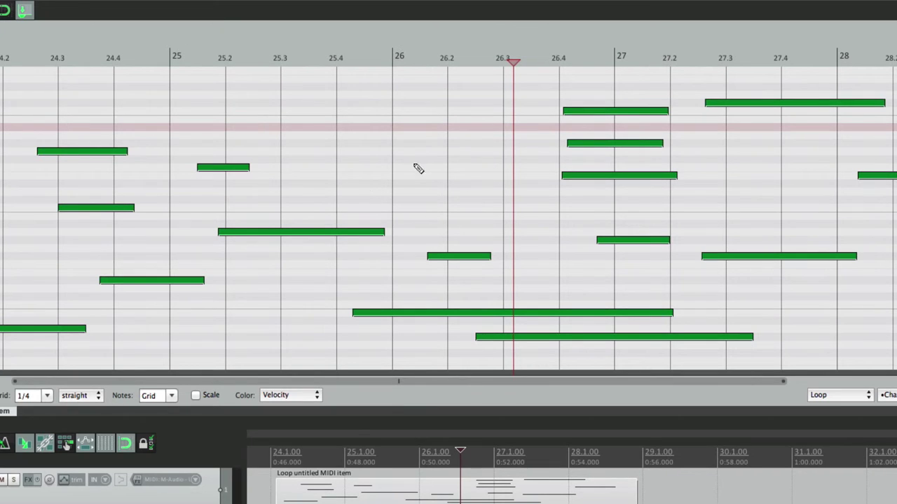
Step: Select the short and long notes at 25.2 and zoom to fit them
{"action": "left_click", "coordinate": [238, 168]}
{"action": "left_click", "coordinate": [282, 231], "text": "ctrl"}
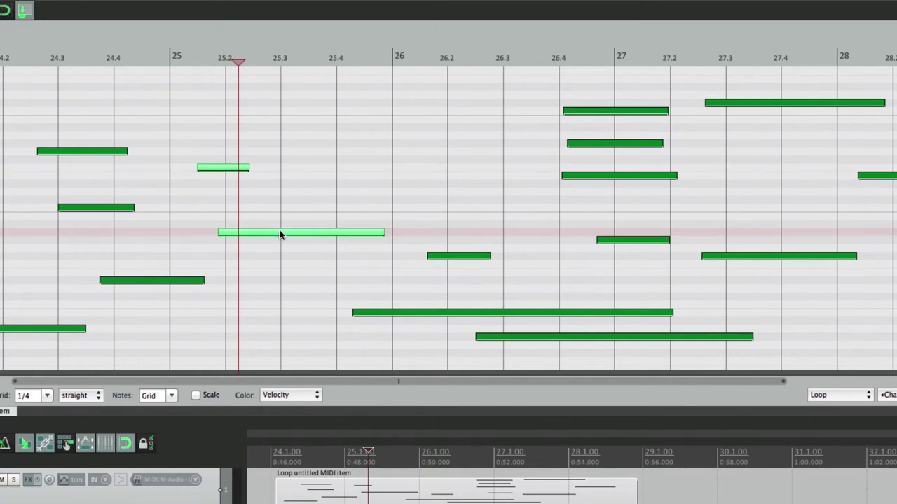
{"action": "key", "text": "f"}
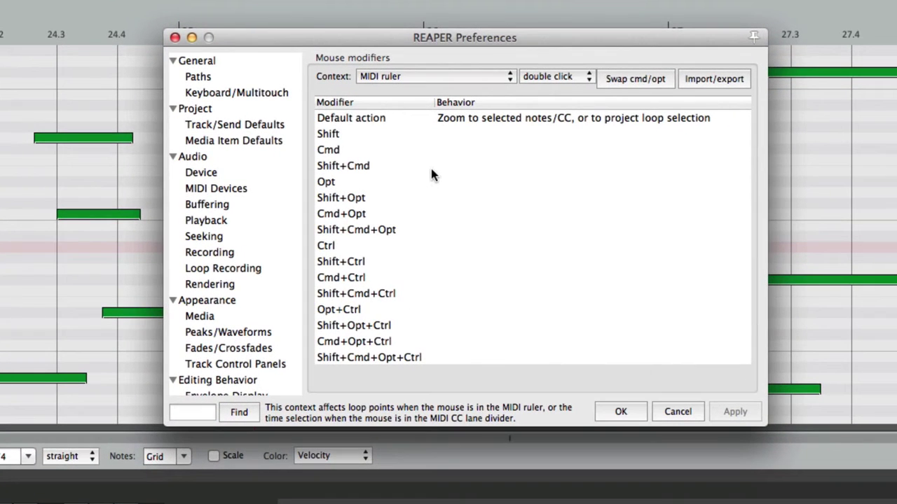
Step: Review the MIDI ruler double-click default behaviour choices, then select the Shift+Ctrl modifier row
{"action": "left_click", "coordinate": [473, 122]}
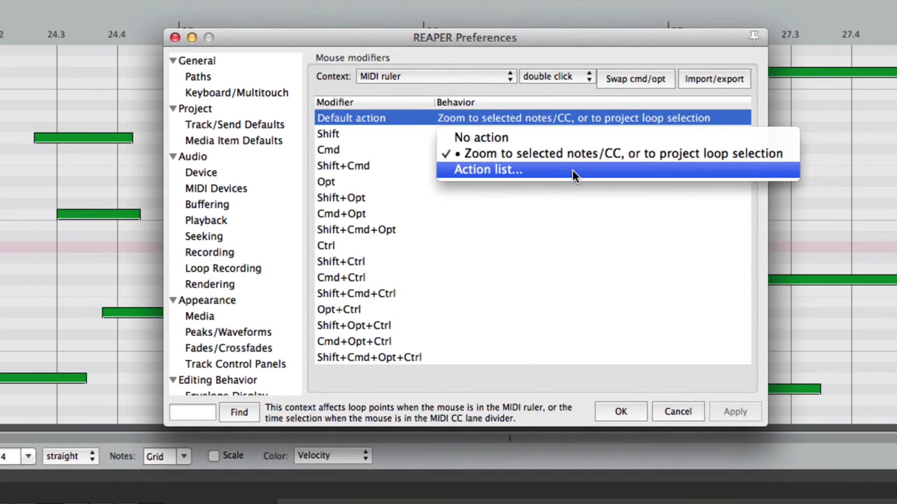
{"action": "left_click", "coordinate": [572, 171]}
{"action": "left_click", "coordinate": [569, 260]}
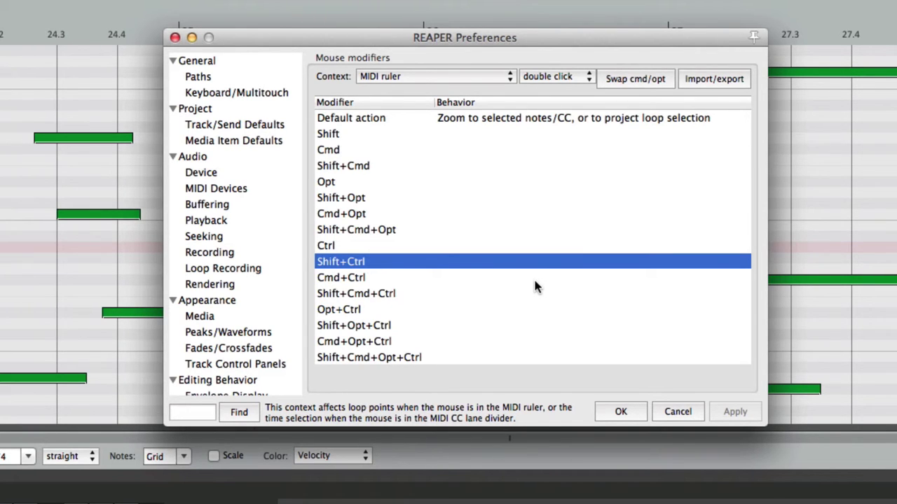
Step: Assign 'Quantize events to grid' to the Ctrl double-click by filtering the Action list for 'quantize'
{"action": "left_click", "coordinate": [490, 245]}
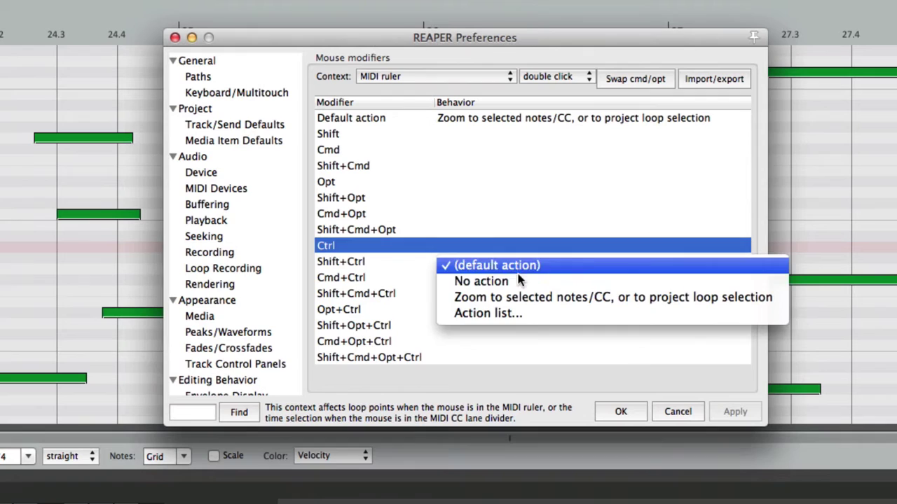
{"action": "left_click", "coordinate": [504, 313]}
{"action": "left_click", "coordinate": [419, 84]}
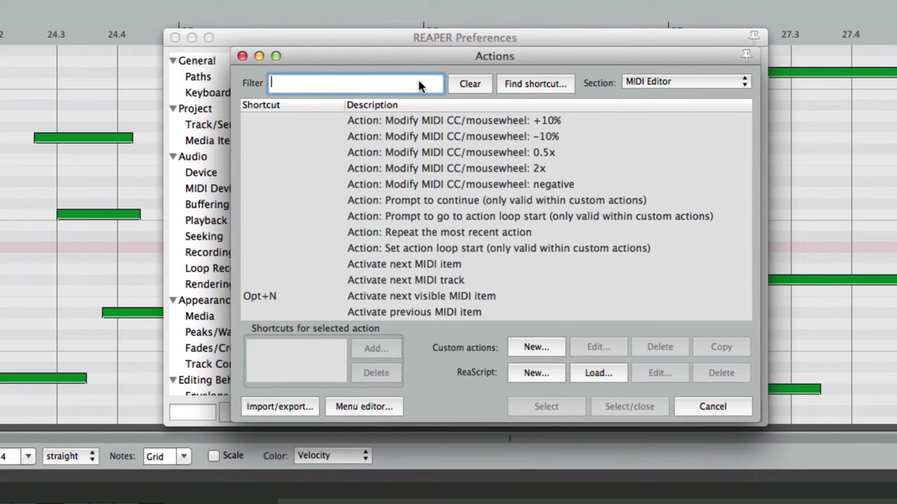
{"action": "type", "text": "quantize"}
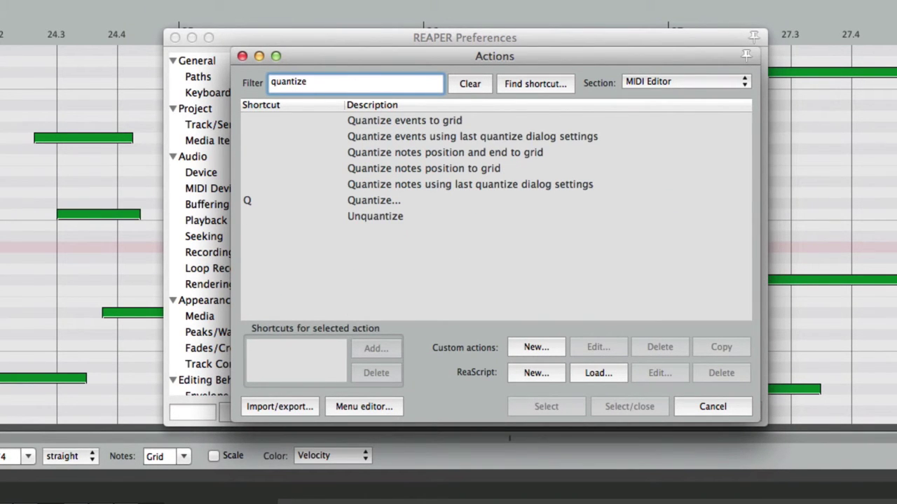
{"action": "left_click", "coordinate": [457, 125]}
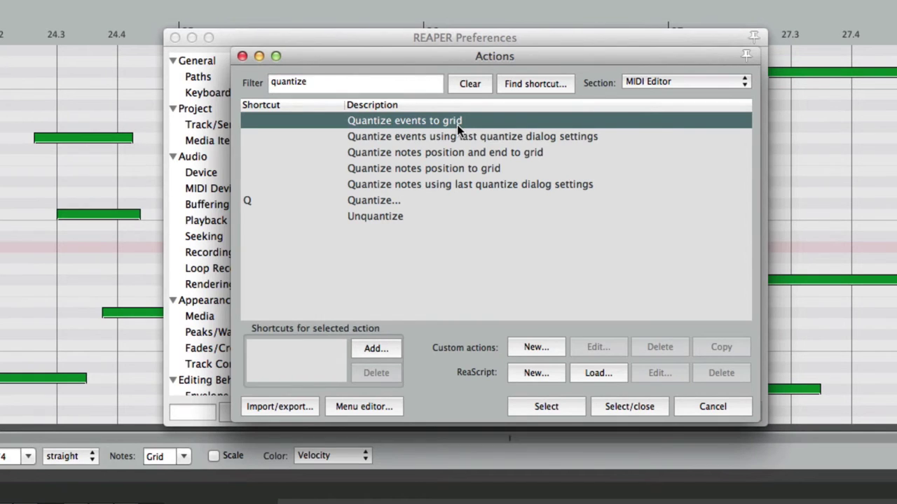
{"action": "double_click", "coordinate": [457, 124]}
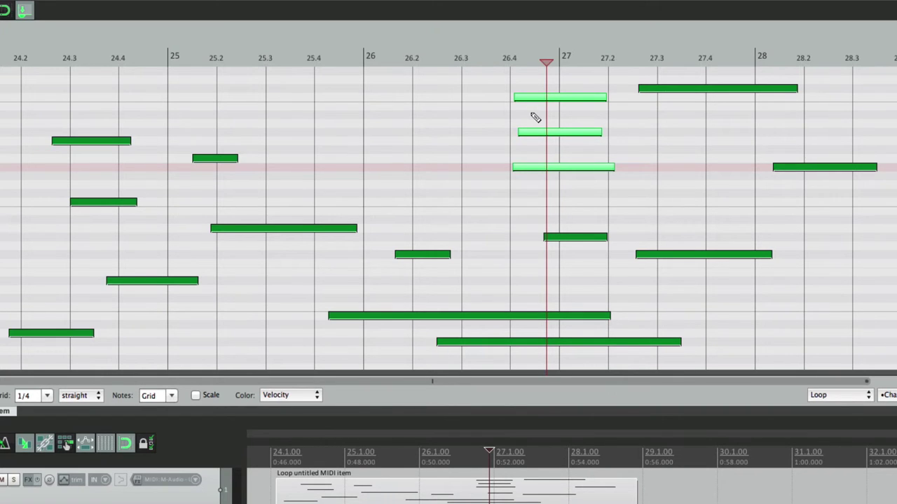
Step: Quantize the three chord notes, then four notes including the short 26.2 note, to grid; reopen Preferences
{"action": "left_click", "coordinate": [532, 54]}
{"action": "key", "text": "q"}
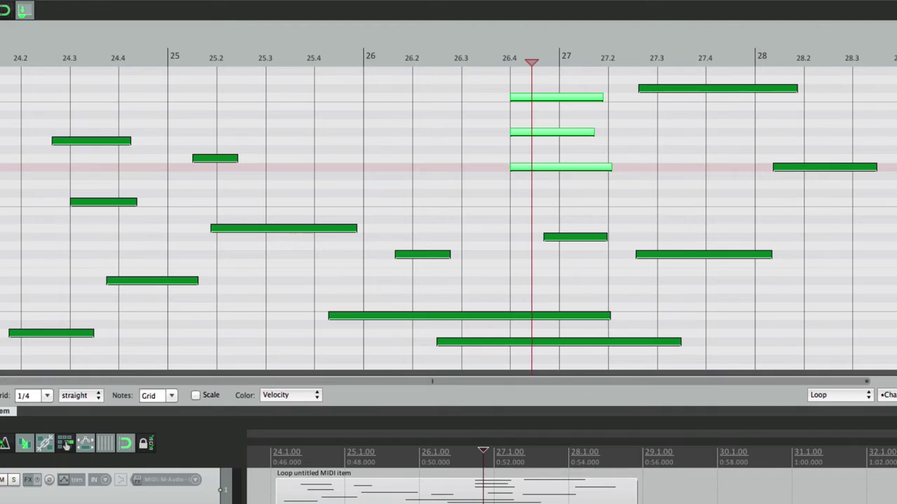
{"action": "left_click", "coordinate": [424, 255]}
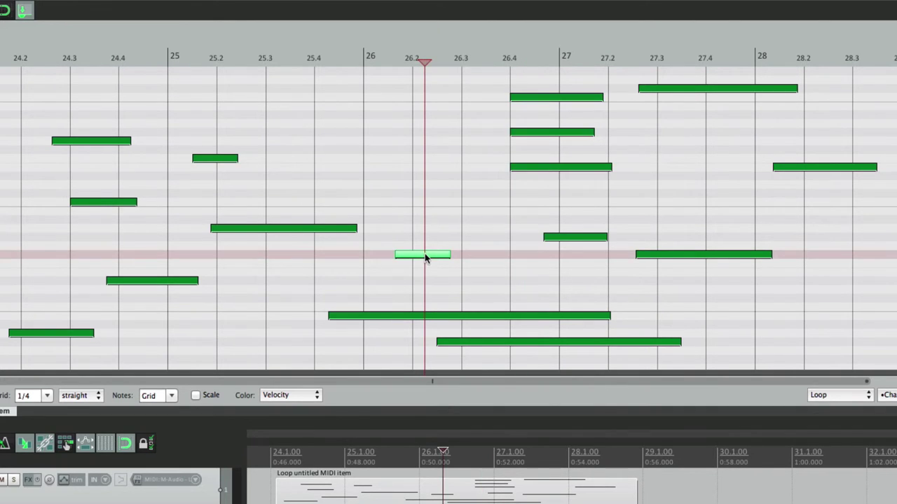
{"action": "left_click", "coordinate": [483, 342], "text": "shift"}
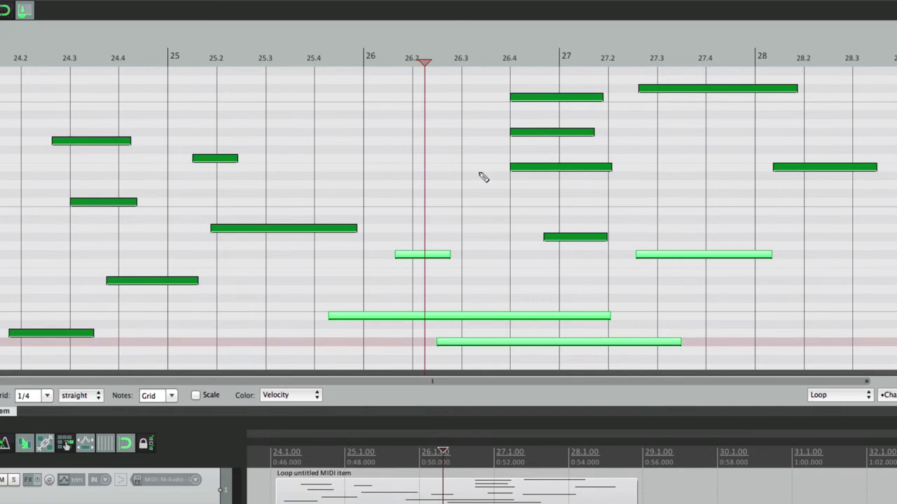
{"action": "left_click", "coordinate": [442, 53]}
{"action": "key", "text": "q"}
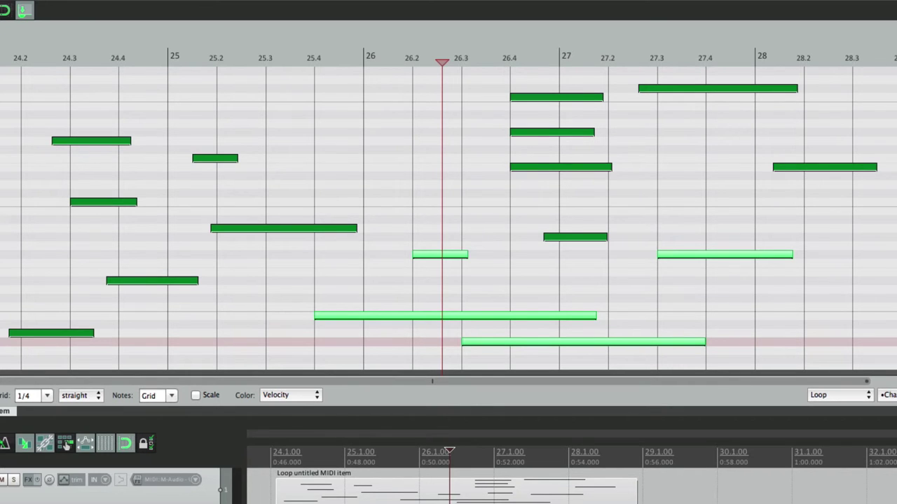
{"action": "key", "text": "super+comma"}
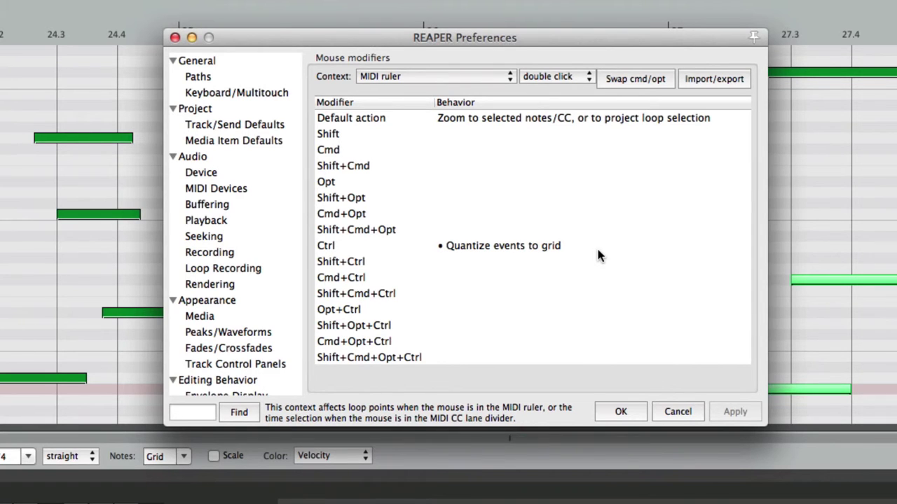
Step: Reset the MIDI ruler modifiers to factory defaults and switch context to MIDI marker/region lanes
{"action": "left_click", "coordinate": [734, 83]}
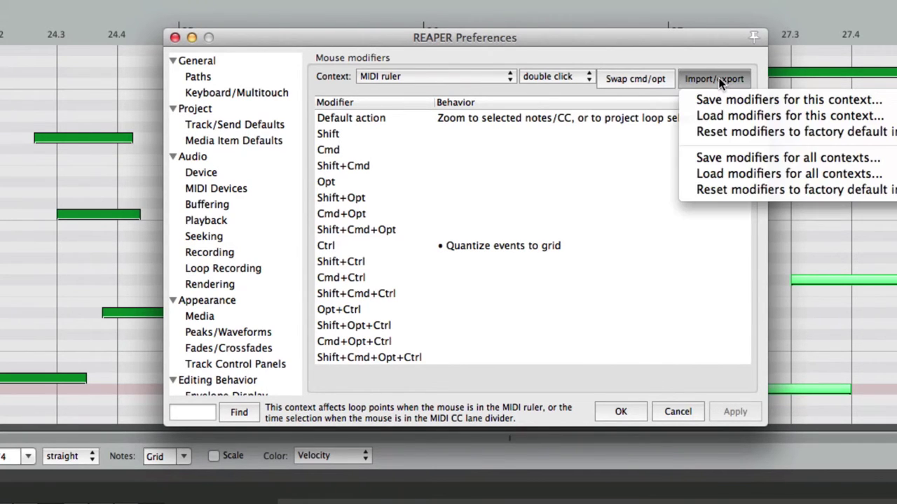
{"action": "left_click", "coordinate": [702, 134]}
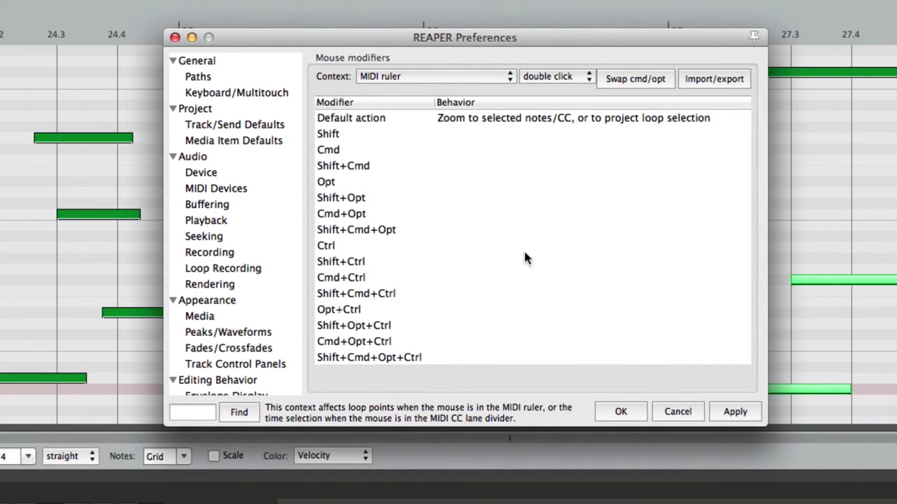
{"action": "left_click", "coordinate": [472, 72]}
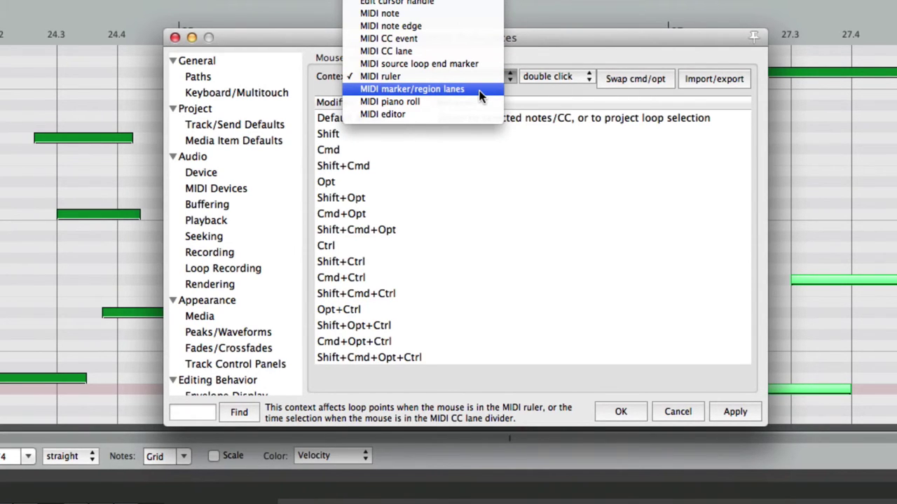
{"action": "left_click", "coordinate": [480, 94]}
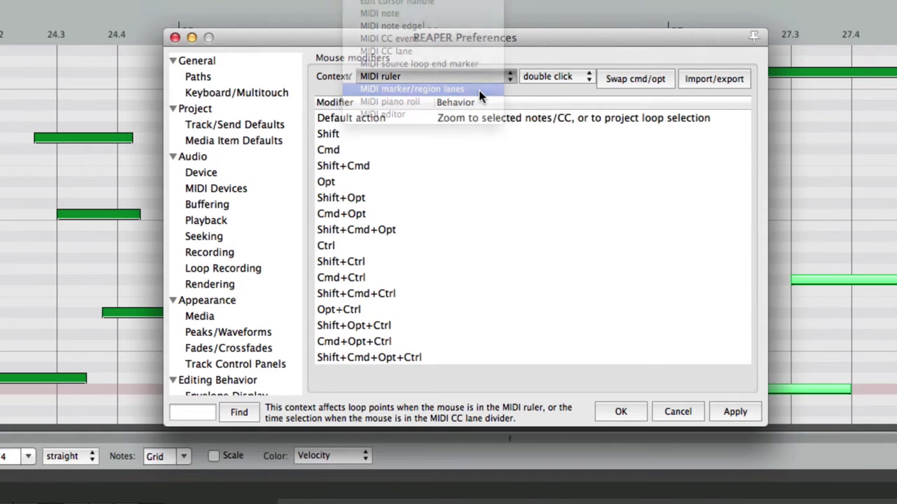
Step: Keep left drag as the mouse action and review its default behaviours, leaving Hand scroll unchanged
{"action": "left_click", "coordinate": [556, 77]}
{"action": "left_click", "coordinate": [556, 77]}
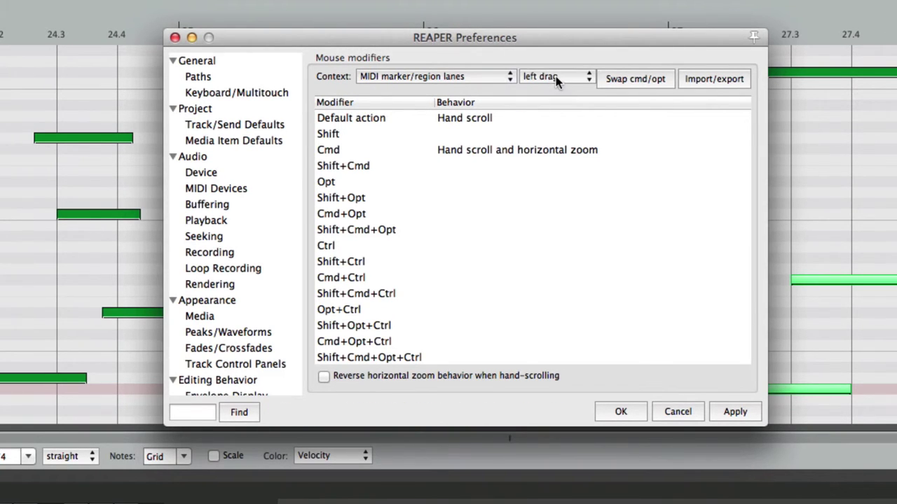
{"action": "left_click", "coordinate": [486, 119]}
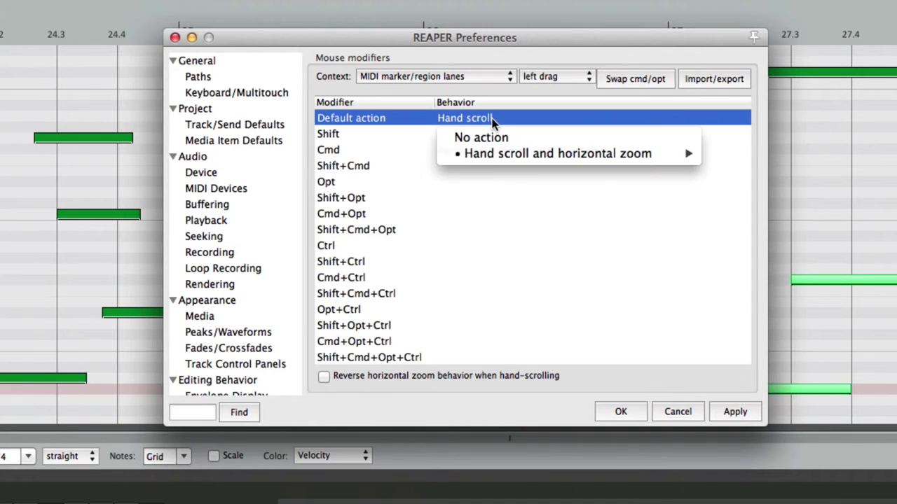
{"action": "mouse_move", "coordinate": [509, 155]}
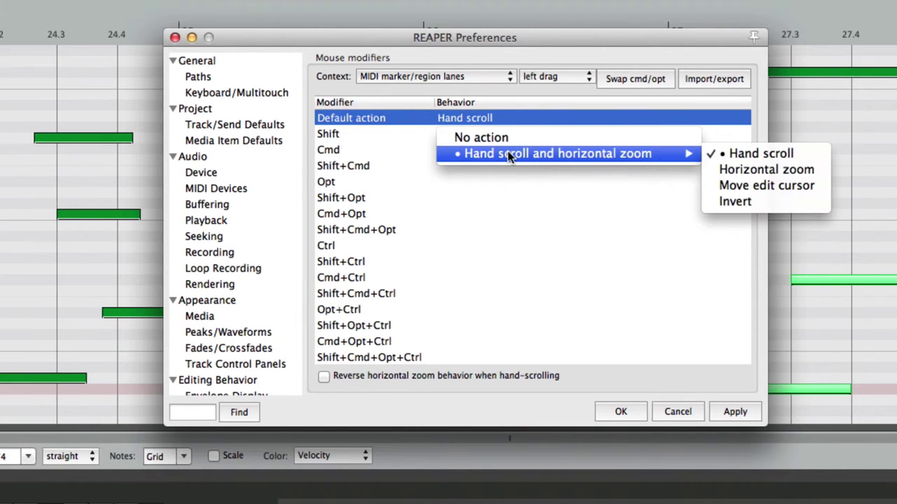
{"action": "left_click", "coordinate": [501, 196]}
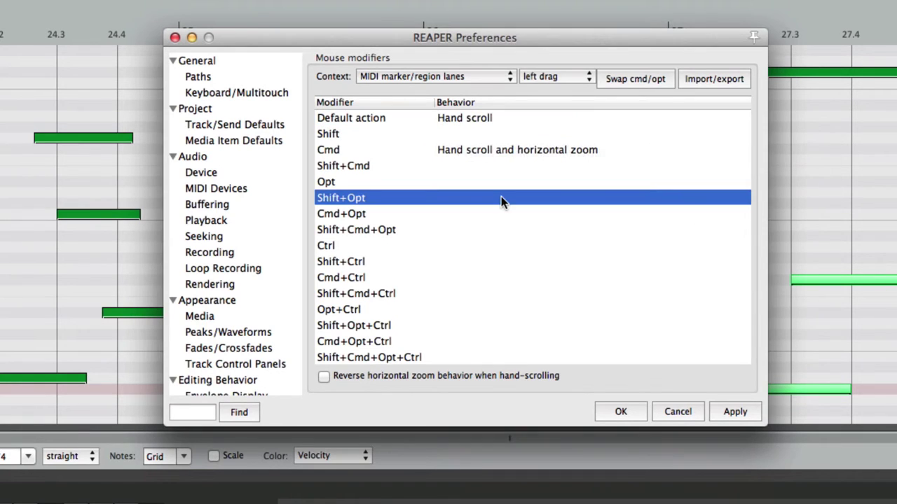
Step: Keep Hand scroll as the default and drag in the marker/region lane to pan the piano roll sideways
{"action": "left_click", "coordinate": [495, 119]}
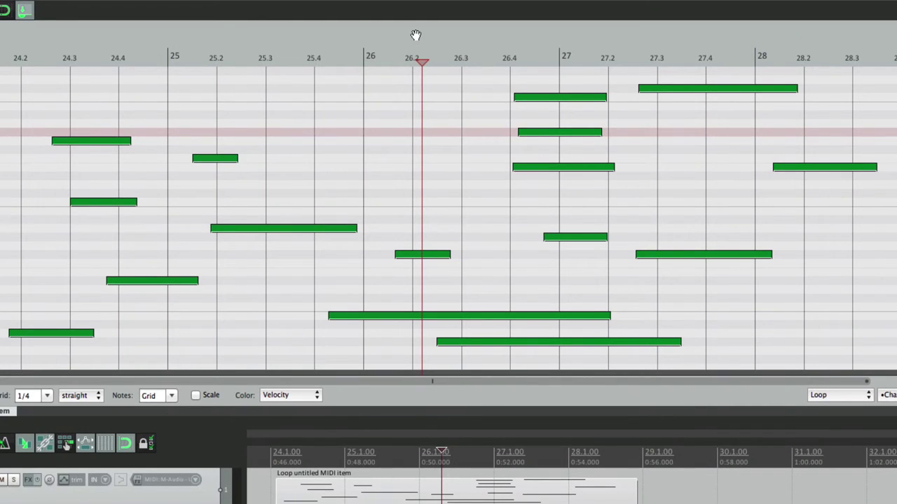
{"action": "mouse_move", "coordinate": [411, 35]}
{"action": "left_mouse_down"}
{"action": "mouse_move", "coordinate": [508, 26]}
{"action": "mouse_move", "coordinate": [243, 40]}
{"action": "mouse_move", "coordinate": [567, 35]}
{"action": "mouse_move", "coordinate": [254, 33]}
{"action": "mouse_move", "coordinate": [426, 36]}
{"action": "left_mouse_up"}
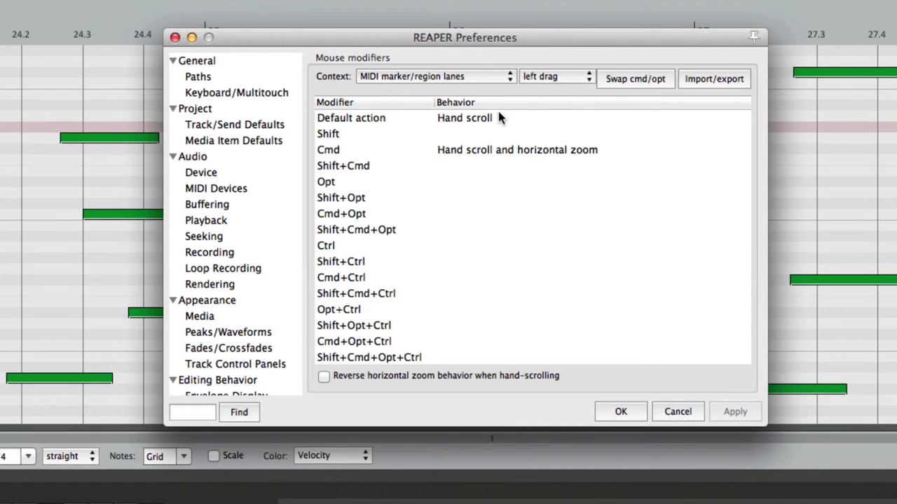
Step: Set the marker/region lane default drag to 'Hand scroll and horizontal zoom', then test it with drags
{"action": "left_click", "coordinate": [498, 114]}
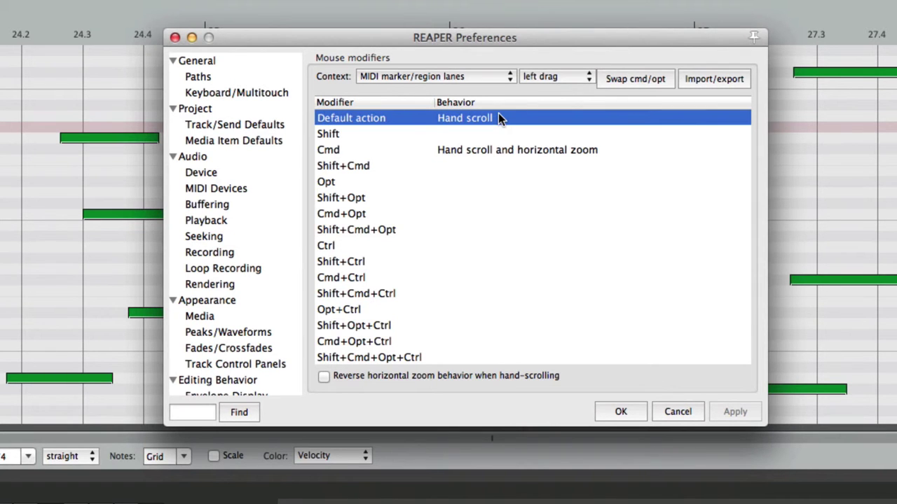
{"action": "left_click", "coordinate": [498, 113]}
{"action": "mouse_move", "coordinate": [499, 149]}
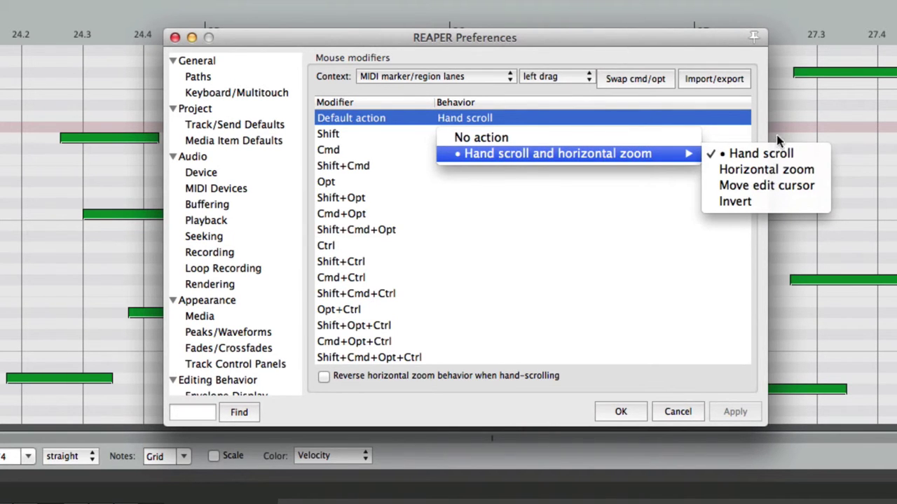
{"action": "left_click", "coordinate": [763, 176]}
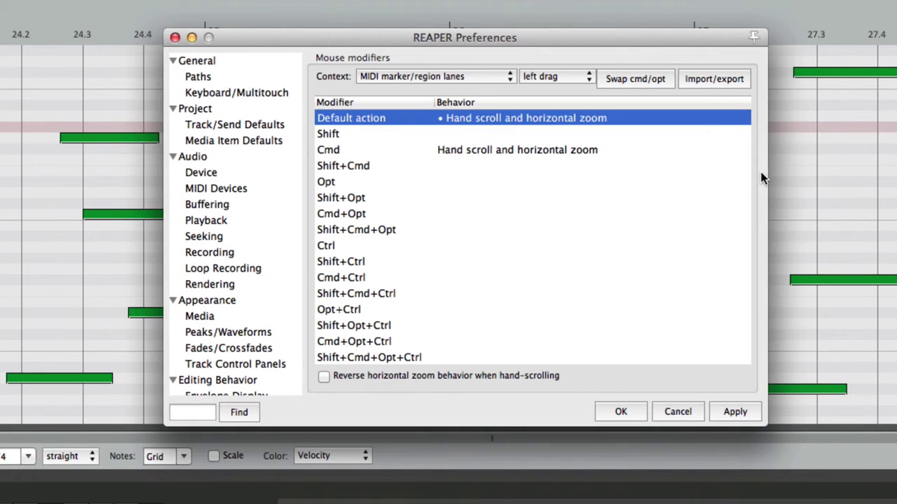
{"action": "left_click", "coordinate": [568, 151]}
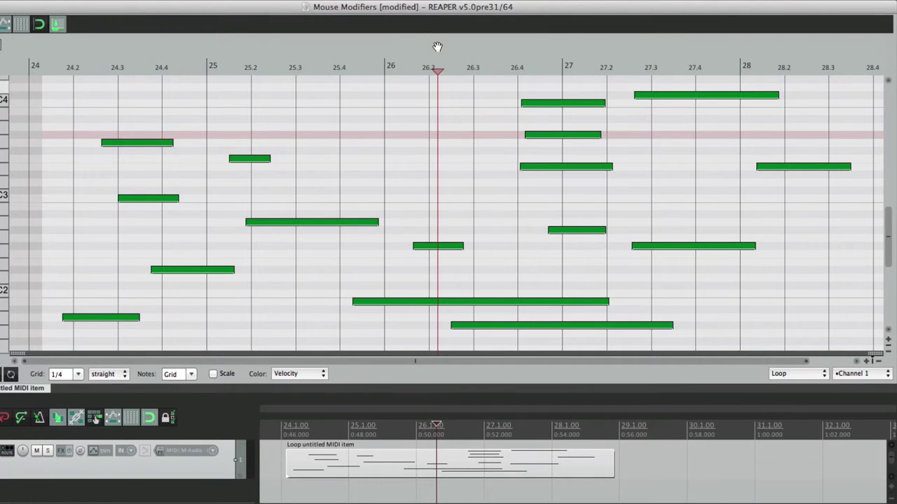
{"action": "mouse_move", "coordinate": [437, 46]}
{"action": "left_mouse_down"}
{"action": "mouse_move", "coordinate": [366, 50]}
{"action": "mouse_move", "coordinate": [451, 50]}
{"action": "mouse_move", "coordinate": [425, 47]}
{"action": "left_mouse_up"}
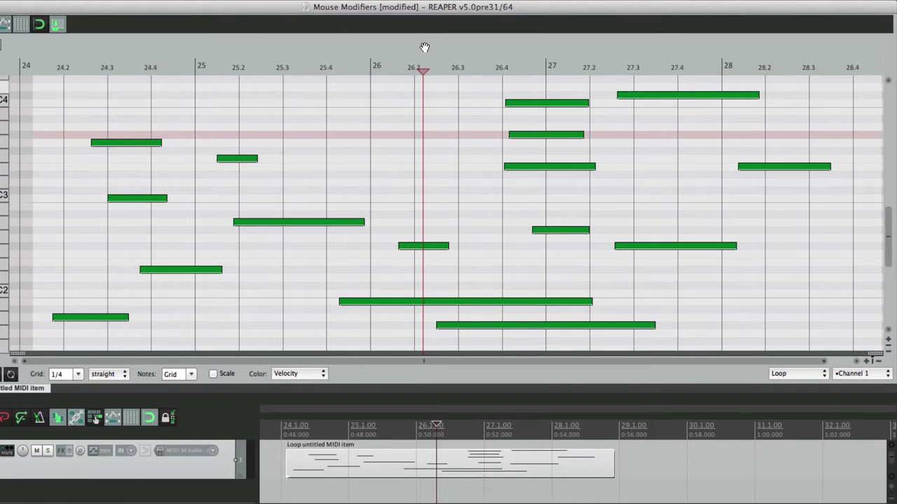
{"action": "left_click_drag", "start_coordinate": [424, 47], "coordinate": [588, 46]}
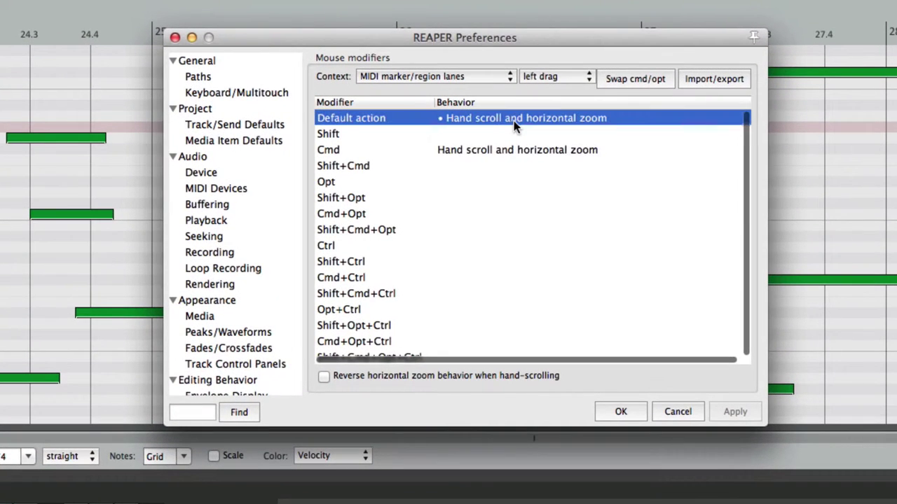
Step: Tick 'Move edit cursor' in the marker/region lane's default drag action submenu
{"action": "left_click", "coordinate": [514, 121]}
{"action": "mouse_move", "coordinate": [509, 156]}
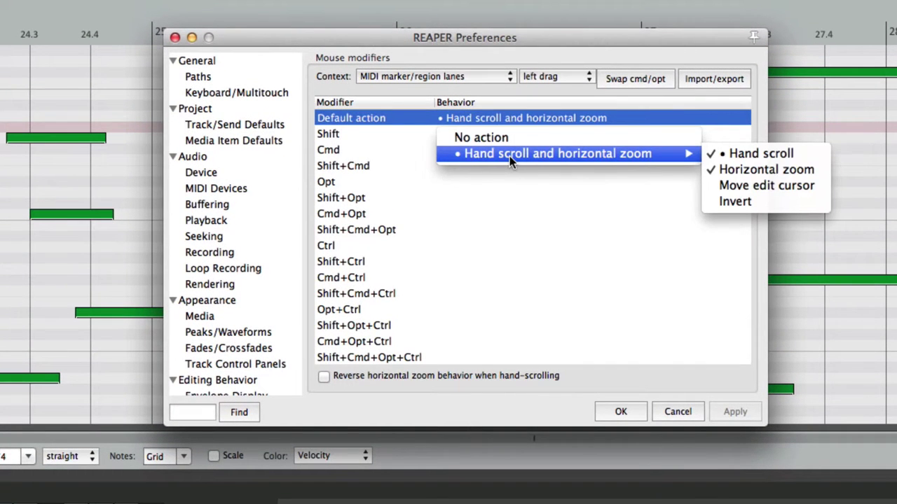
{"action": "left_click", "coordinate": [712, 181]}
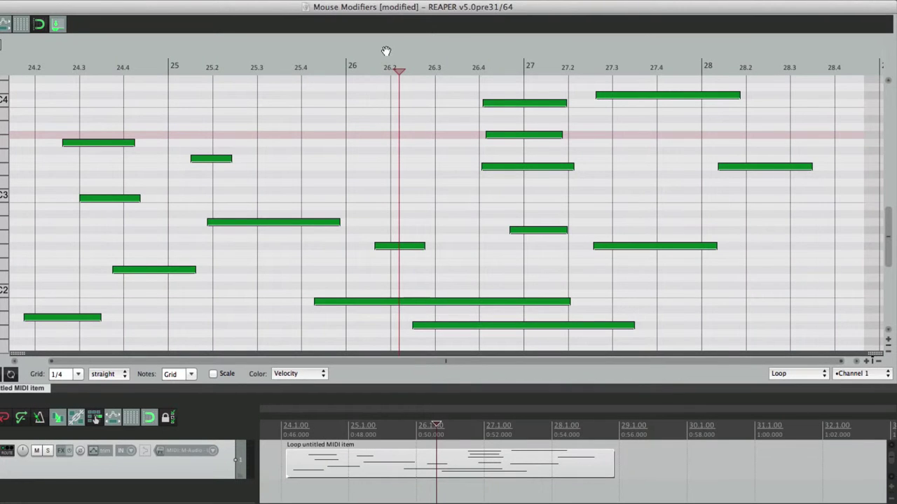
Step: Click the marker lane to set the edit cursor to 27.3, then near 26.4, and reopen Preferences
{"action": "mouse_move", "coordinate": [393, 40]}
{"action": "left_mouse_down"}
{"action": "mouse_move", "coordinate": [439, 40]}
{"action": "mouse_move", "coordinate": [399, 40]}
{"action": "mouse_move", "coordinate": [400, 52]}
{"action": "mouse_move", "coordinate": [409, 40]}
{"action": "left_mouse_up"}
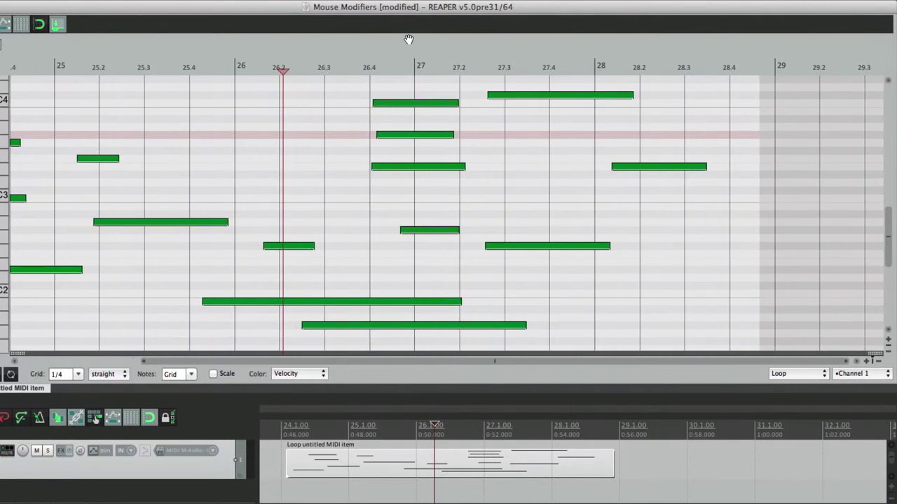
{"action": "left_click", "coordinate": [503, 56]}
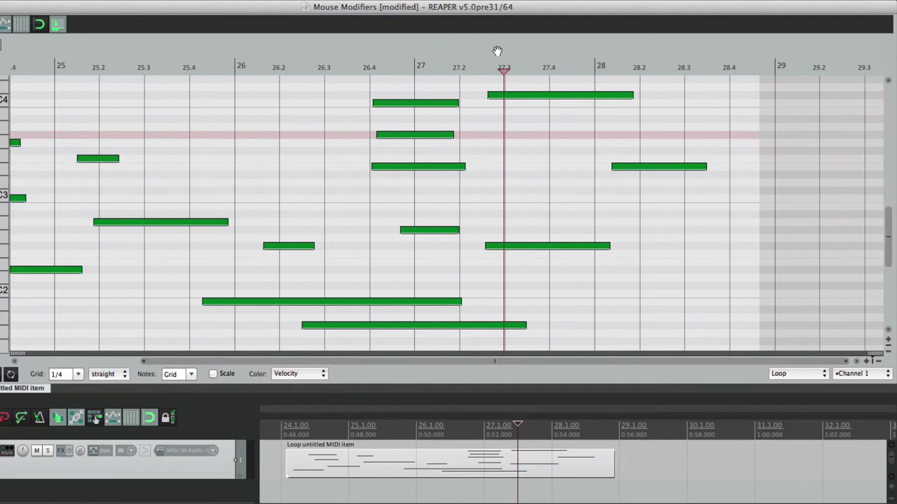
{"action": "left_click_drag", "start_coordinate": [497, 50], "coordinate": [801, 36]}
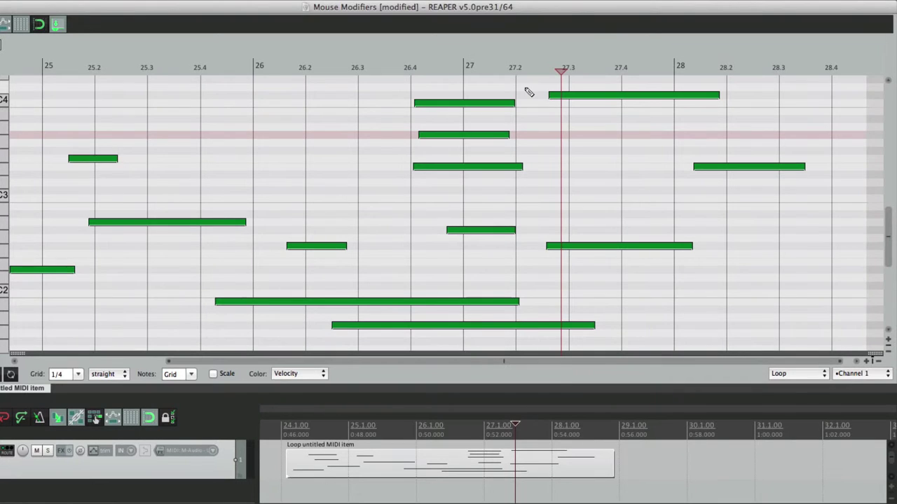
{"action": "left_click", "coordinate": [400, 52]}
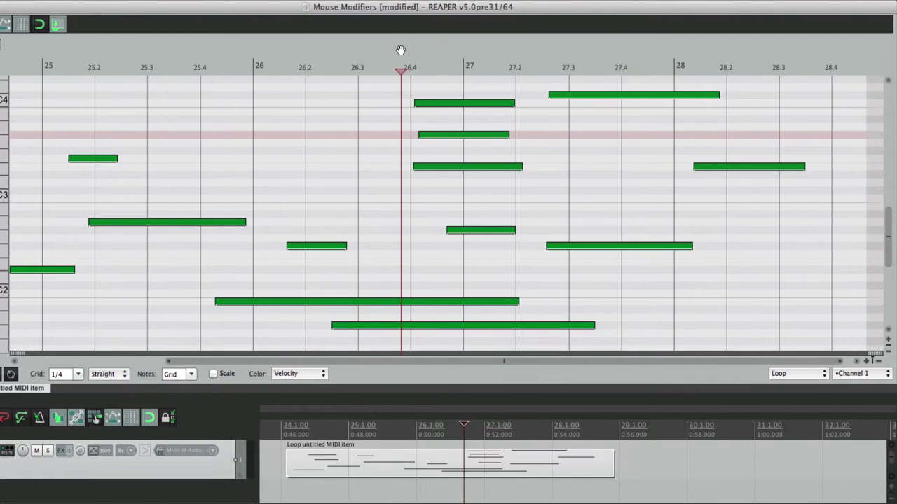
{"action": "key", "text": "super+comma"}
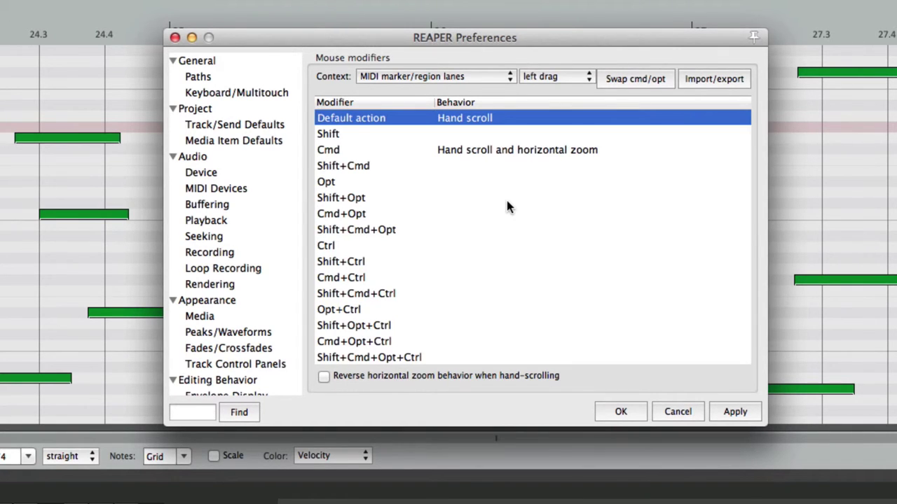
Step: Switch the mouse modifier context to 'MIDI piano roll' left drag
{"action": "left_click", "coordinate": [438, 79]}
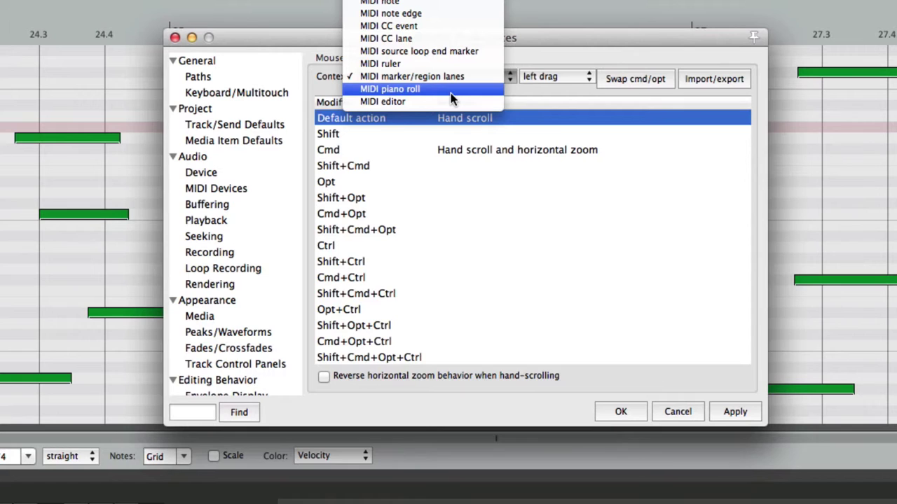
{"action": "left_click", "coordinate": [452, 92]}
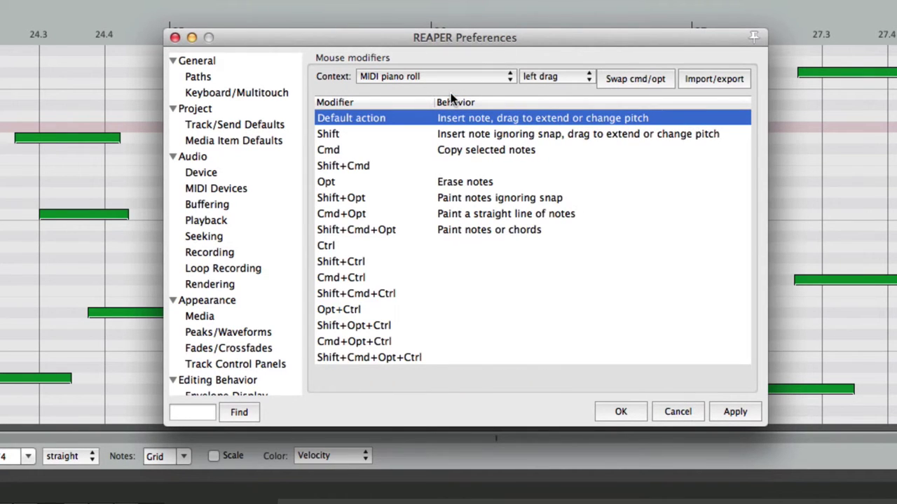